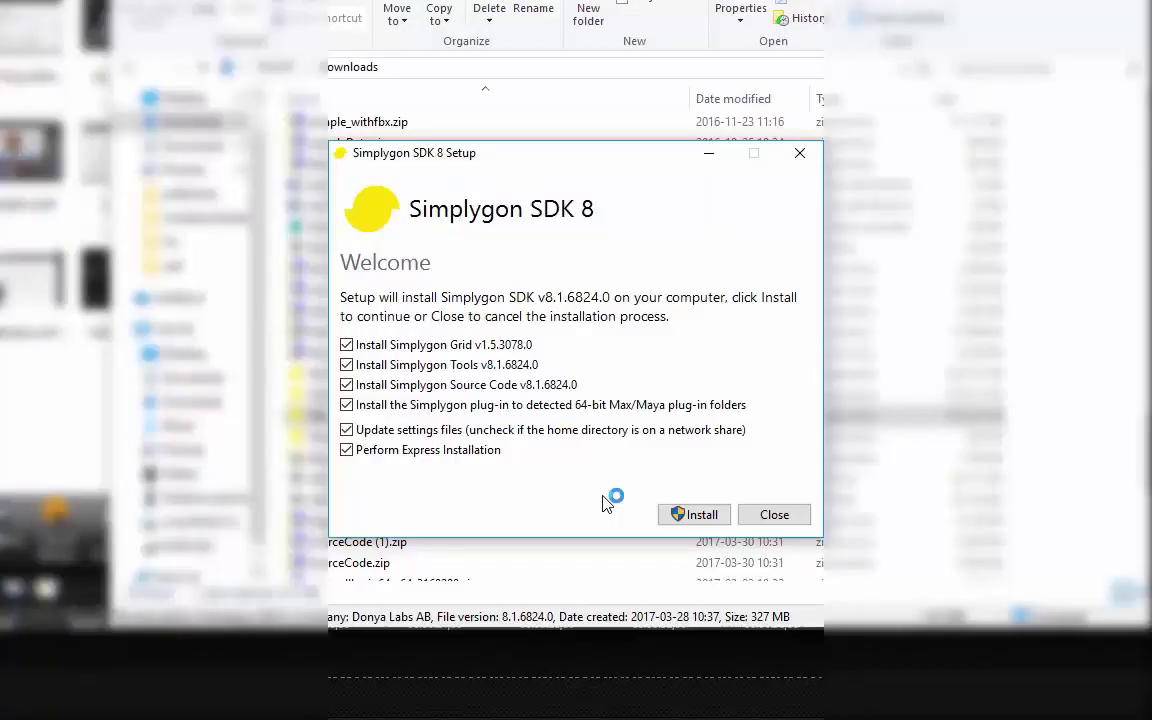
# Step: Install Simplygon SDK 8, then launch the License Application and choose 'I have a license or license key'
pyautogui.click(700, 515)
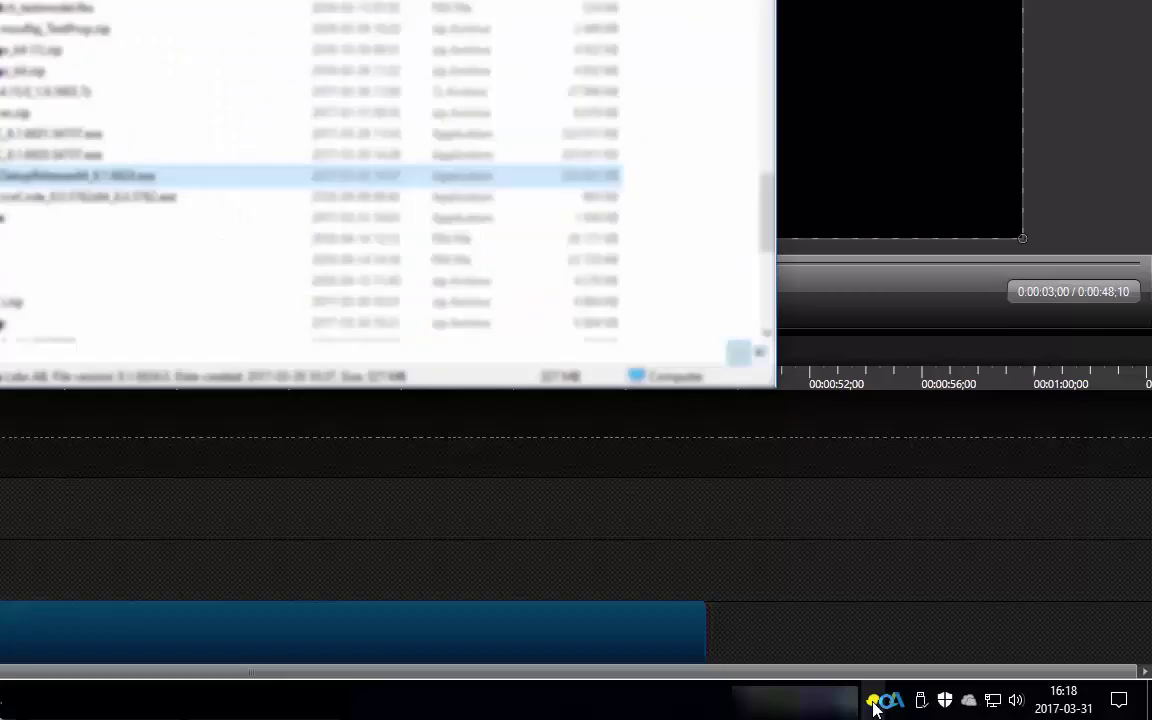
pyautogui.click(873, 701)
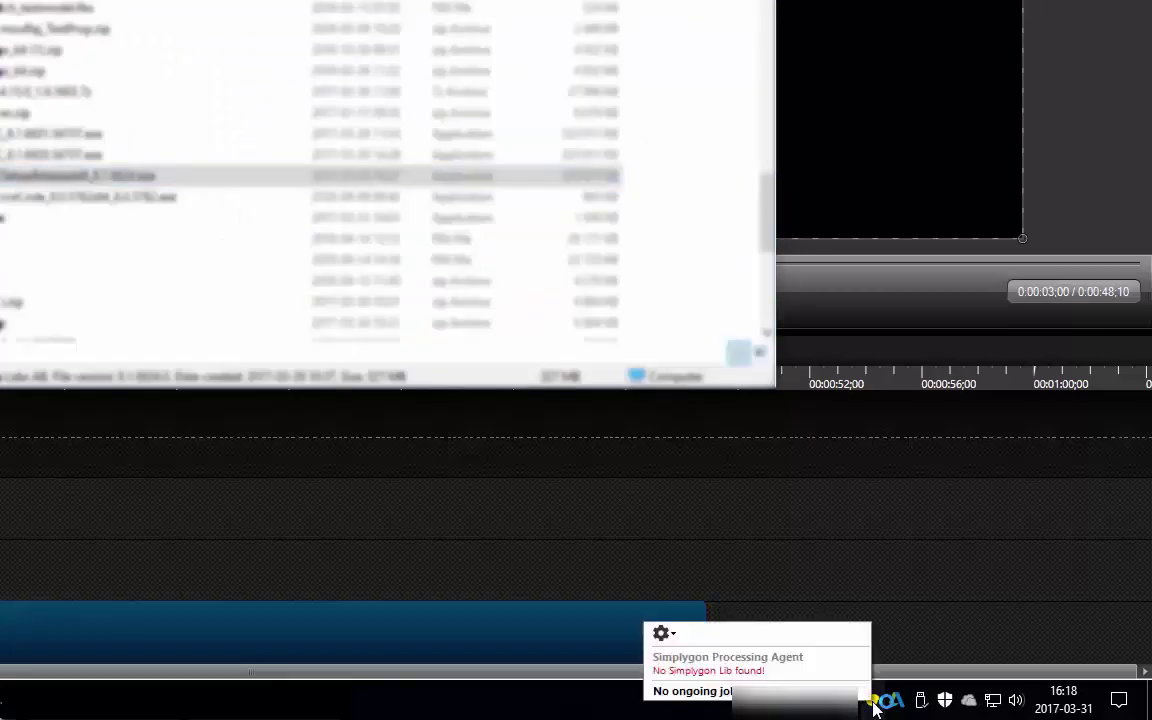
pyautogui.click(664, 634)
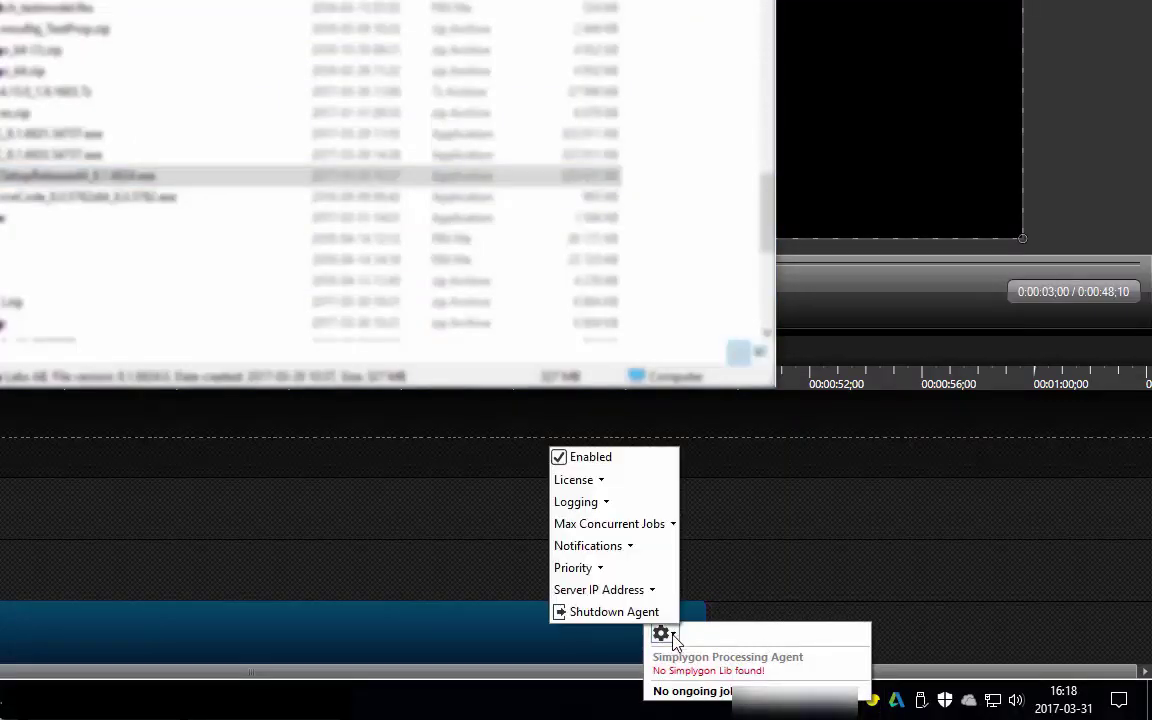
pyautogui.moveTo(588, 486)
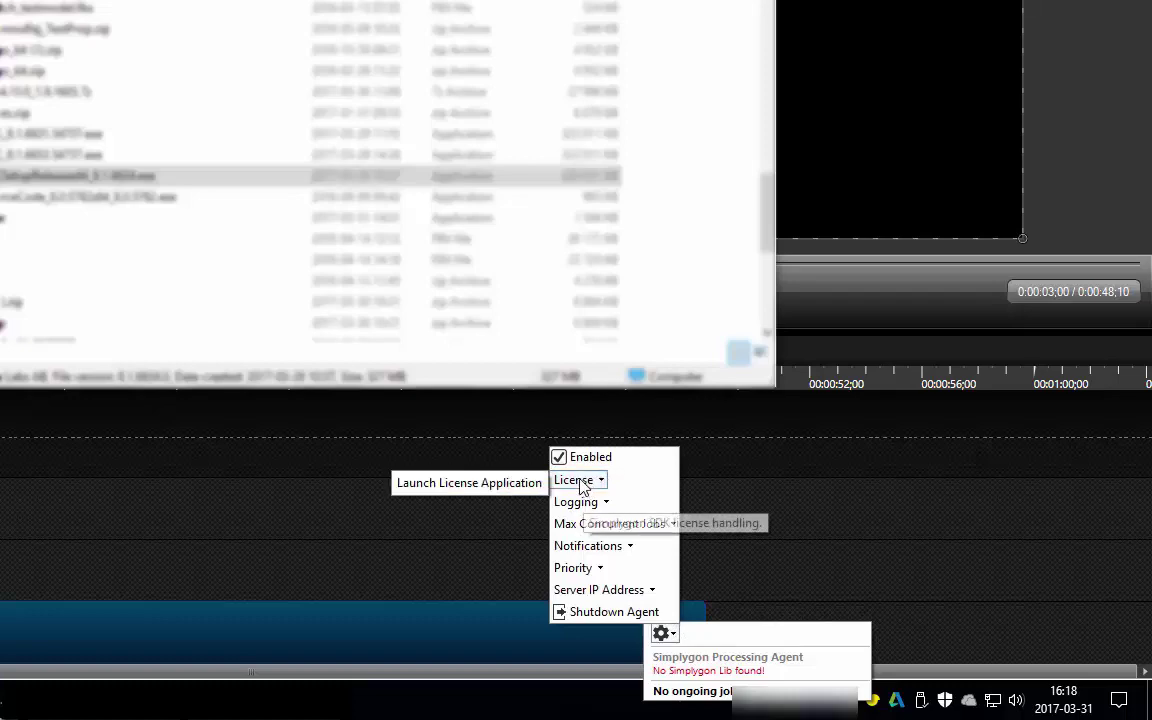
pyautogui.click(463, 482)
pyautogui.click(493, 402)
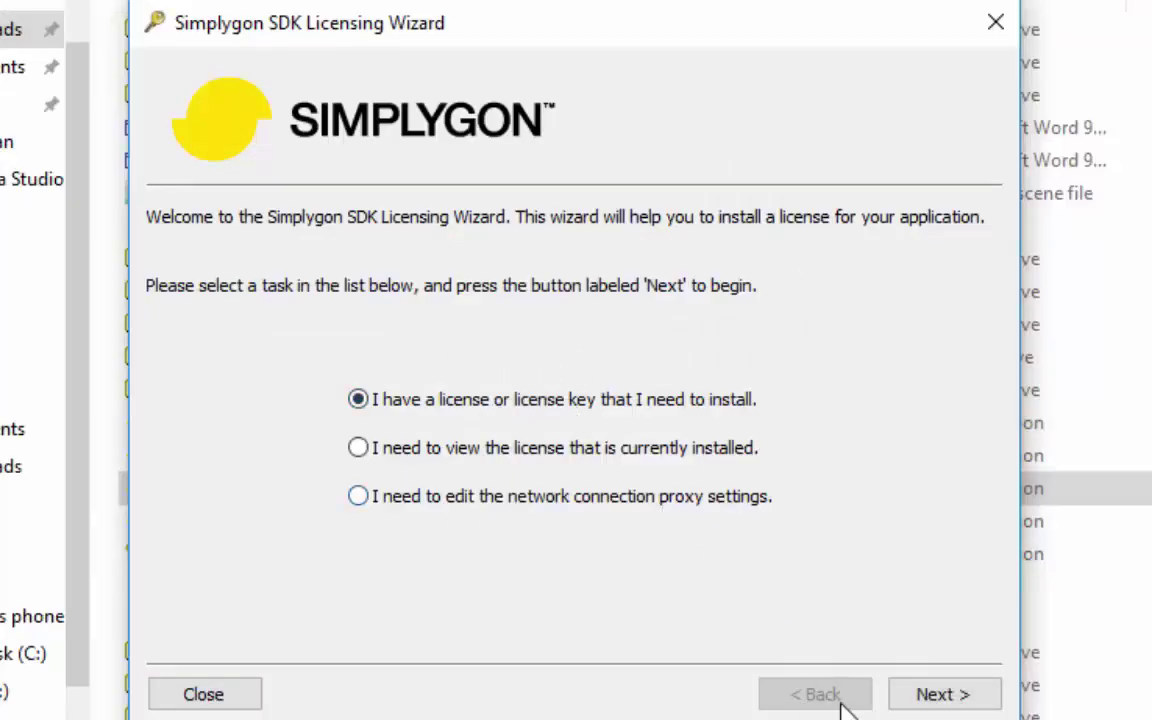
# Step: Continue the licensing wizard, then open the Simplygon Grid Admin Utility and log in
pyautogui.click(935, 697)
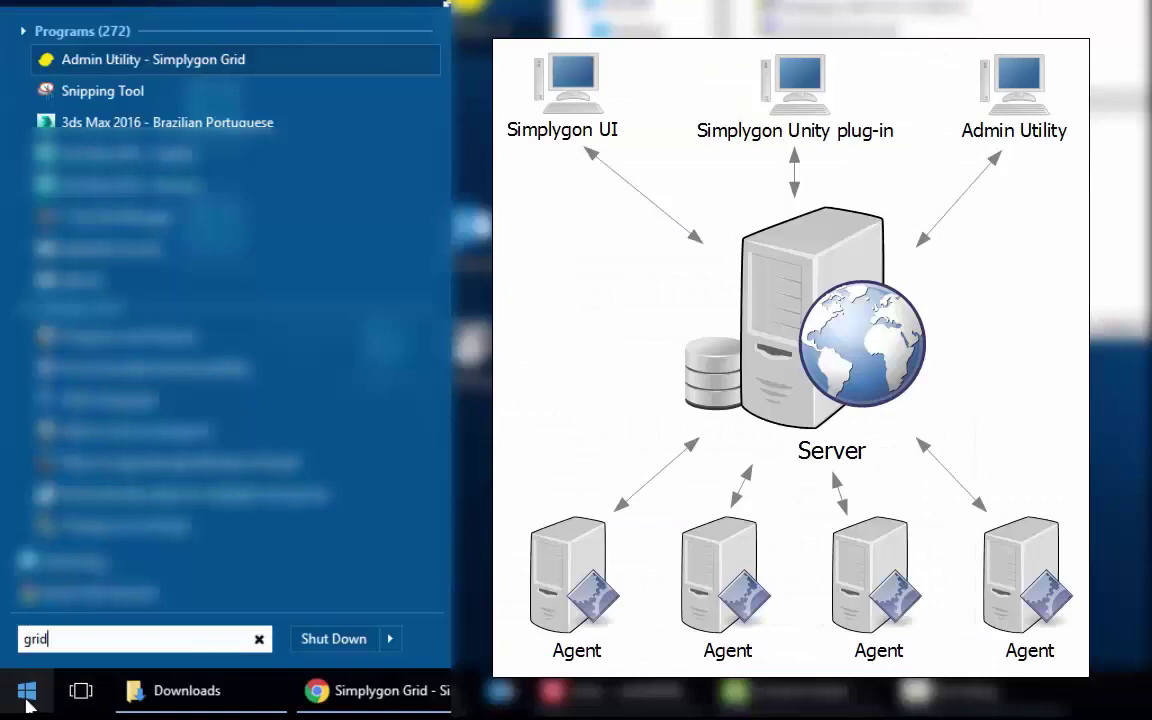
pyautogui.click(249, 61)
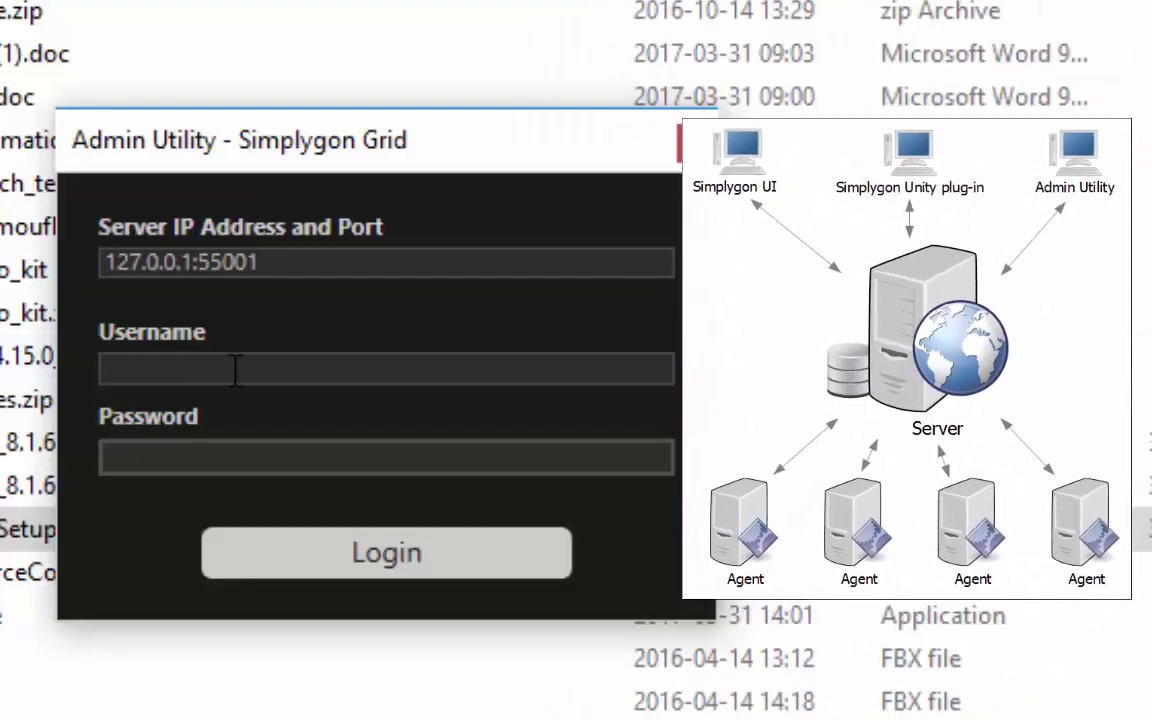
pyautogui.press('Return')
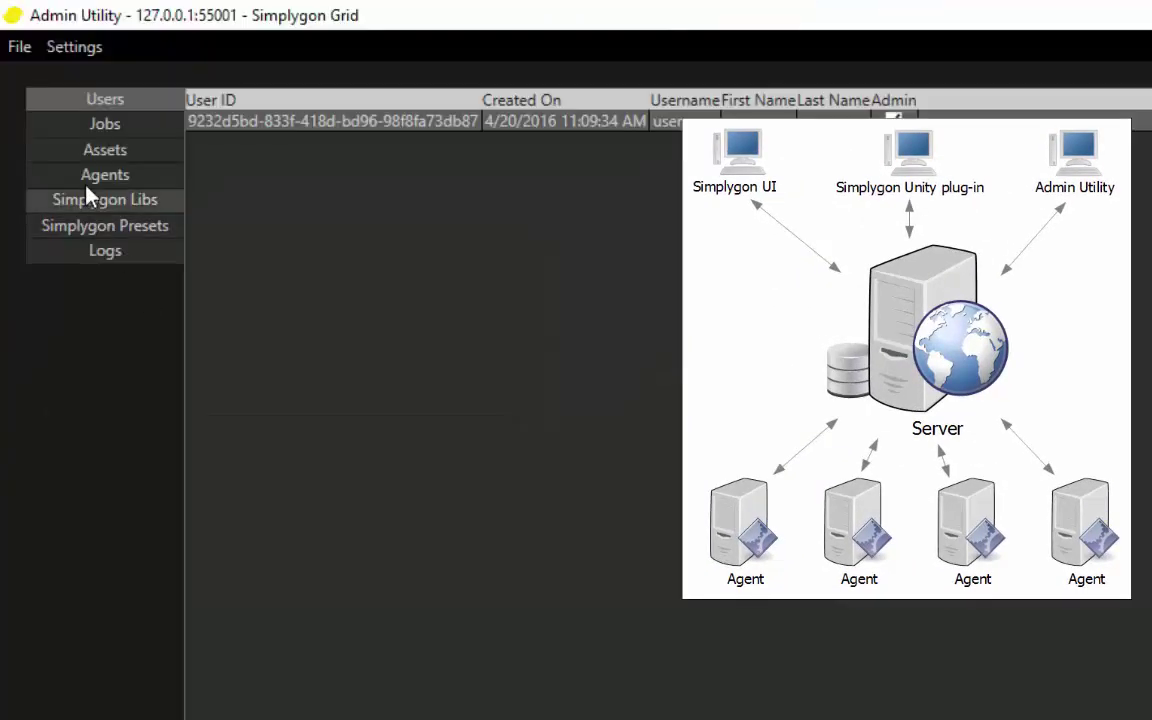
# Step: Browse the grid's jobs, assets, agents, Simplygon libraries, presets and logs
pyautogui.click(121, 126)
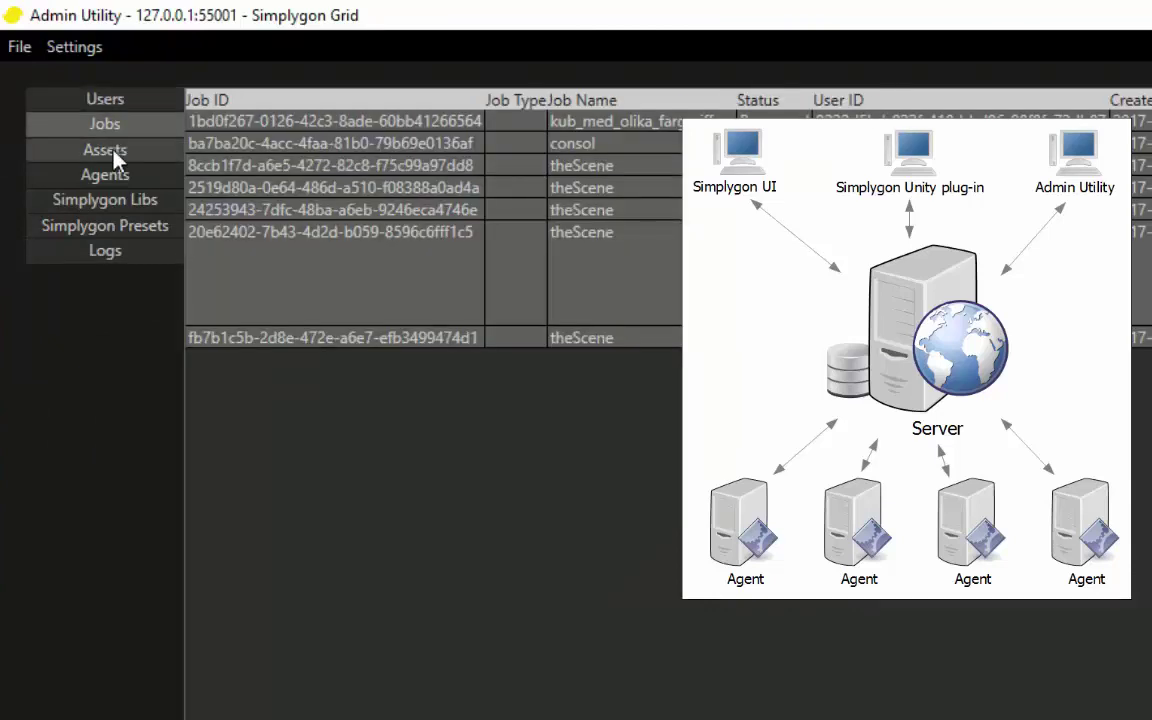
pyautogui.click(114, 152)
pyautogui.click(117, 178)
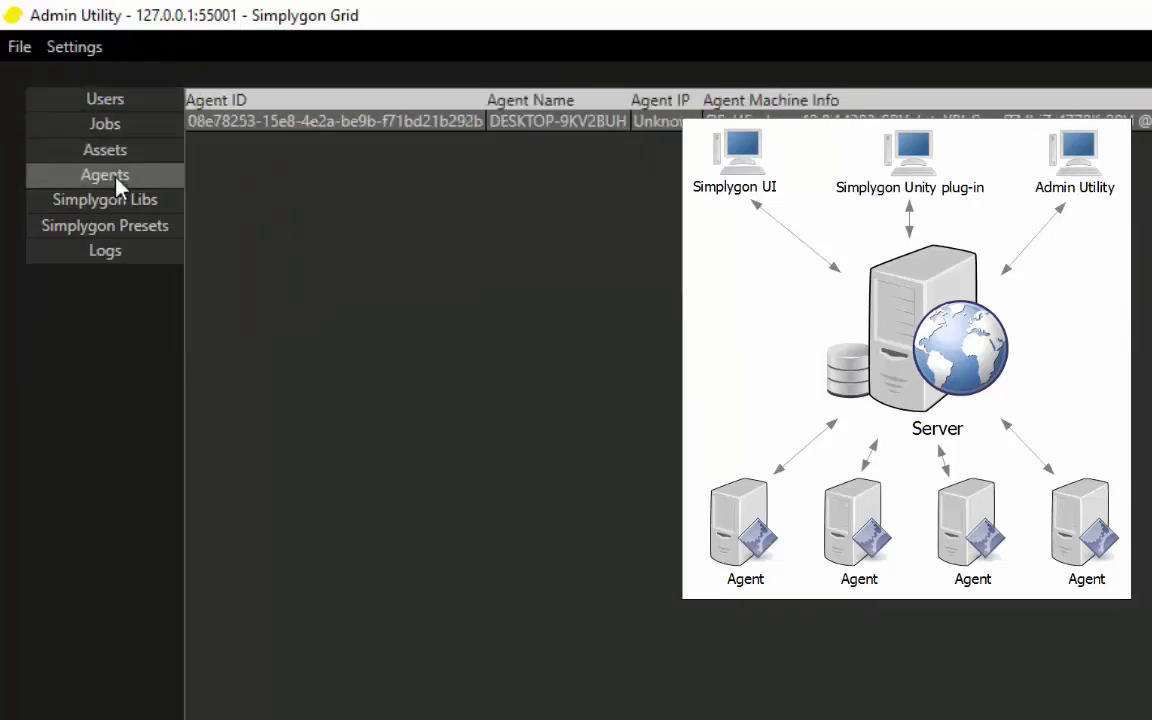
pyautogui.click(126, 203)
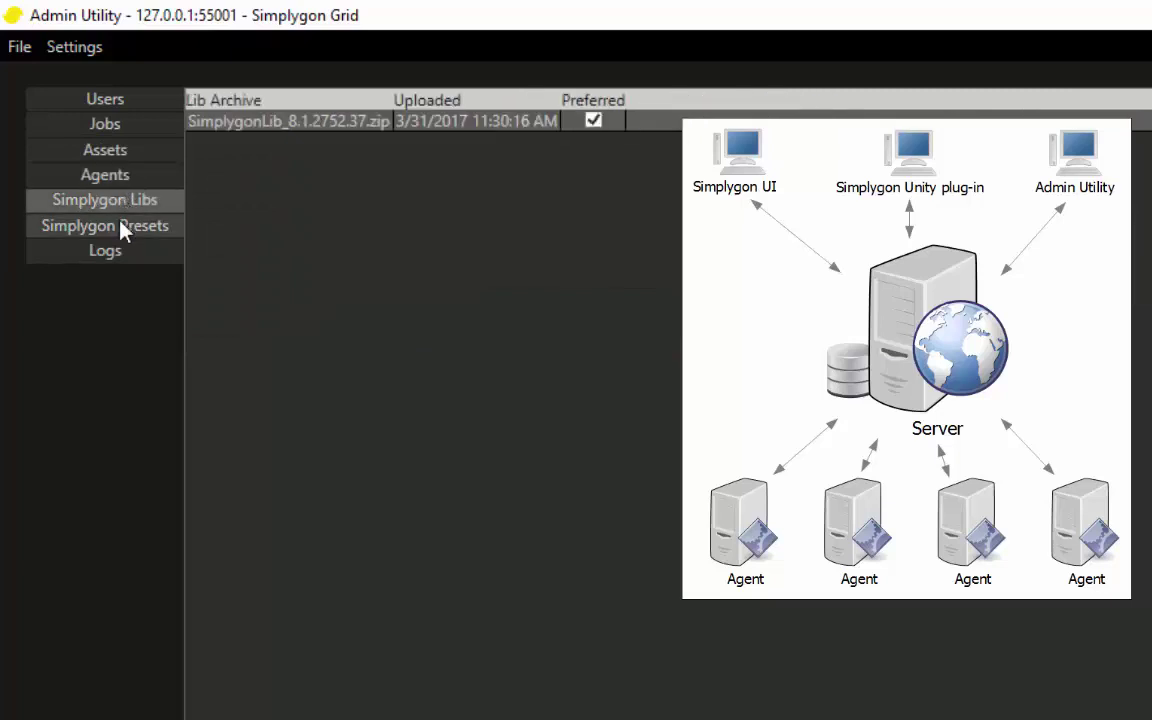
pyautogui.click(117, 233)
pyautogui.click(122, 256)
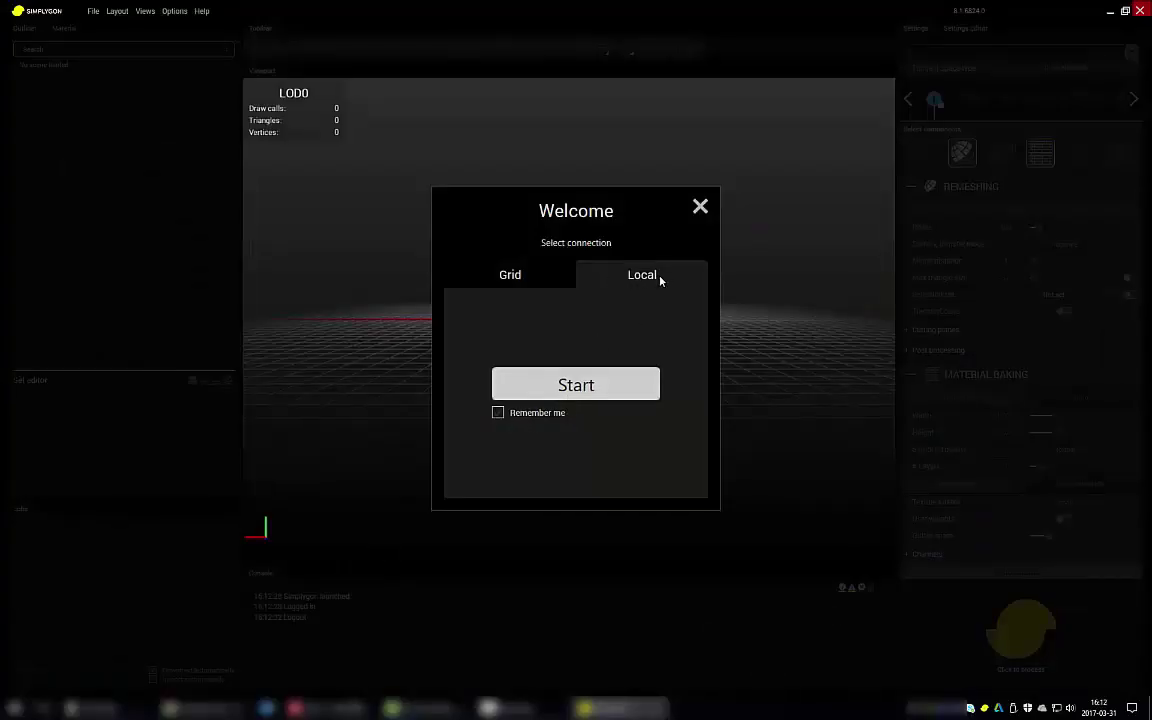
# Step: Connect via the Grid tab with the username and password, with Remember me ticked
pyautogui.click(508, 280)
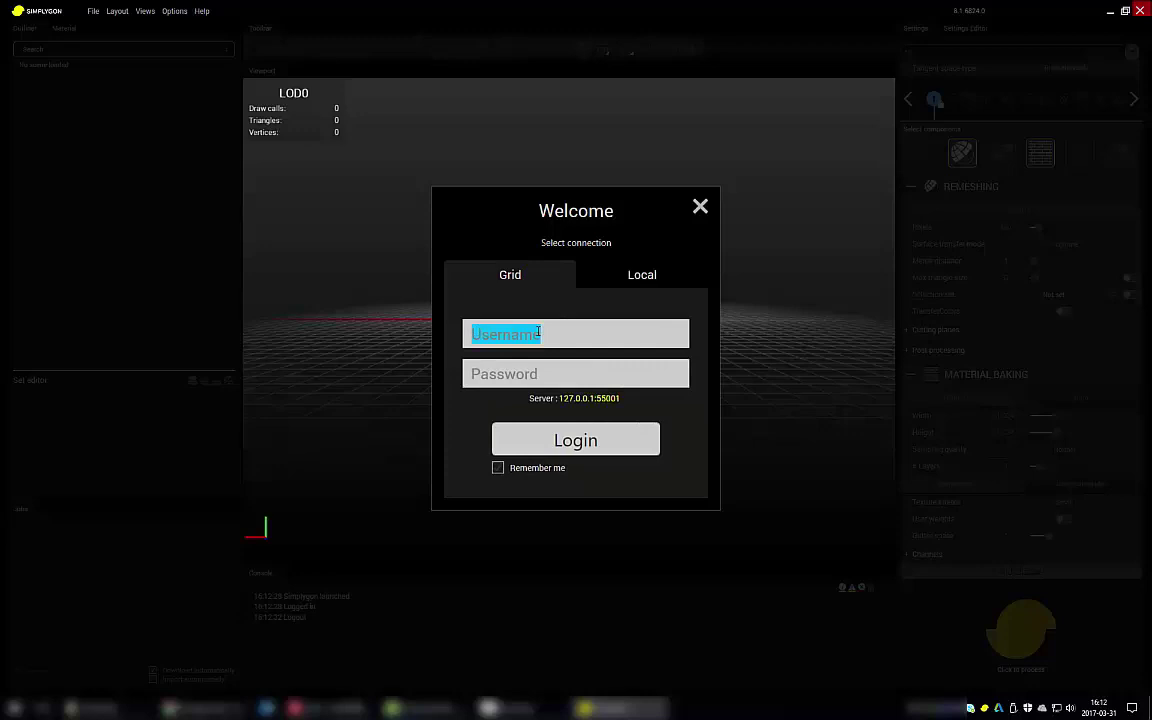
pyautogui.write('user')
pyautogui.press('Tab')
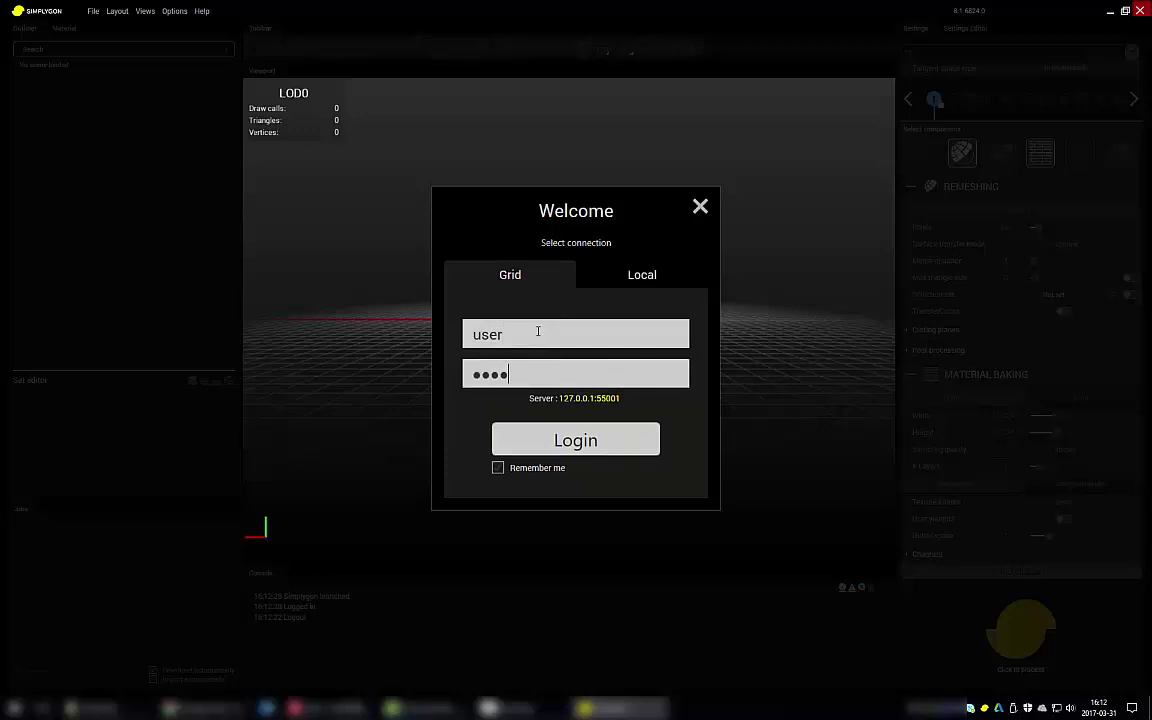
pyautogui.click(498, 467)
pyautogui.click(527, 442)
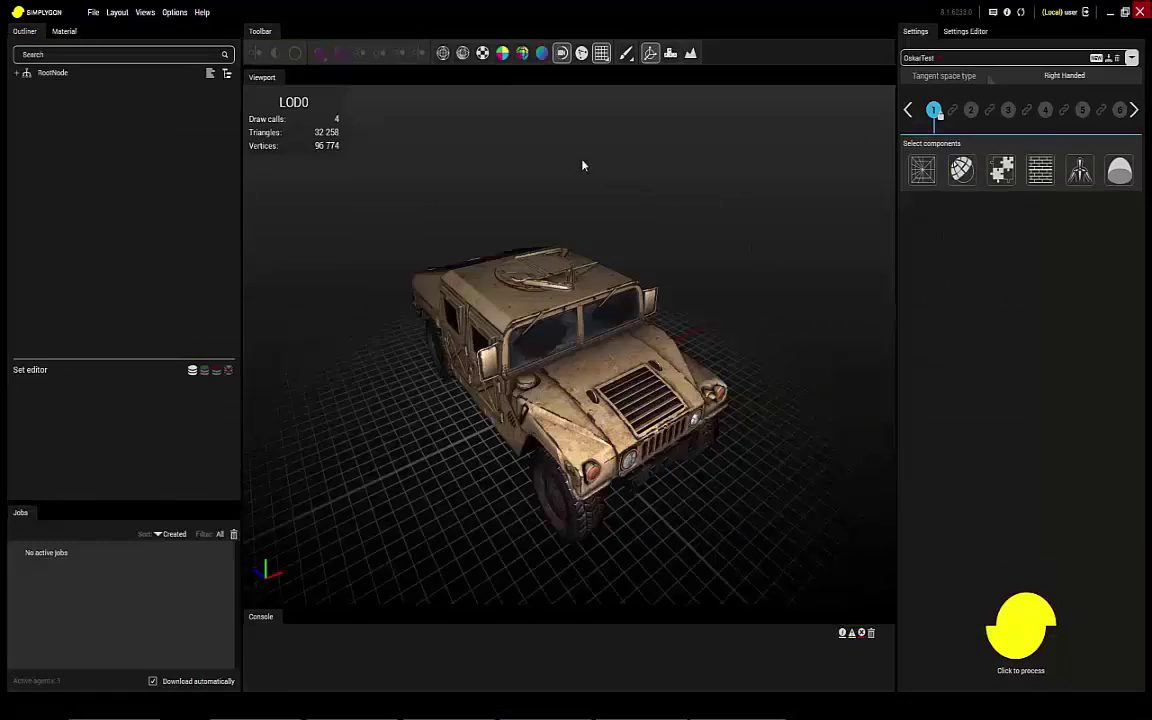
# Step: Show the Humvee wireframe, add a 50% Reduction and process it into a 16,128-triangle LOD1
pyautogui.click(462, 53)
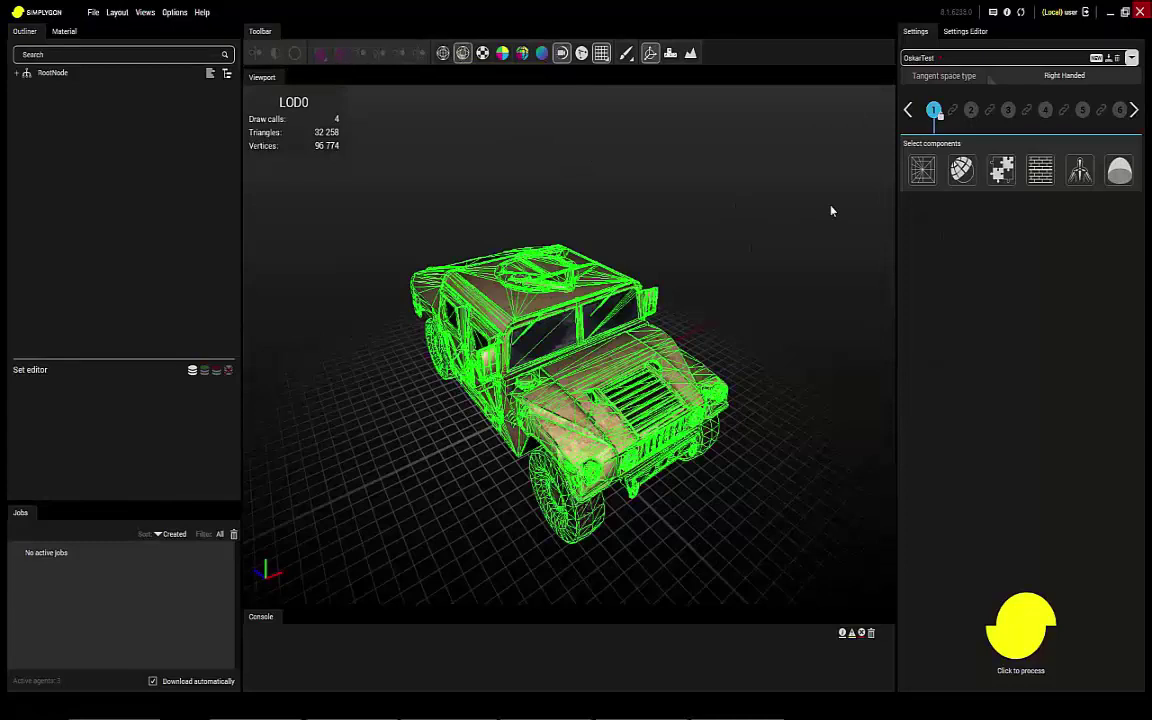
pyautogui.click(922, 172)
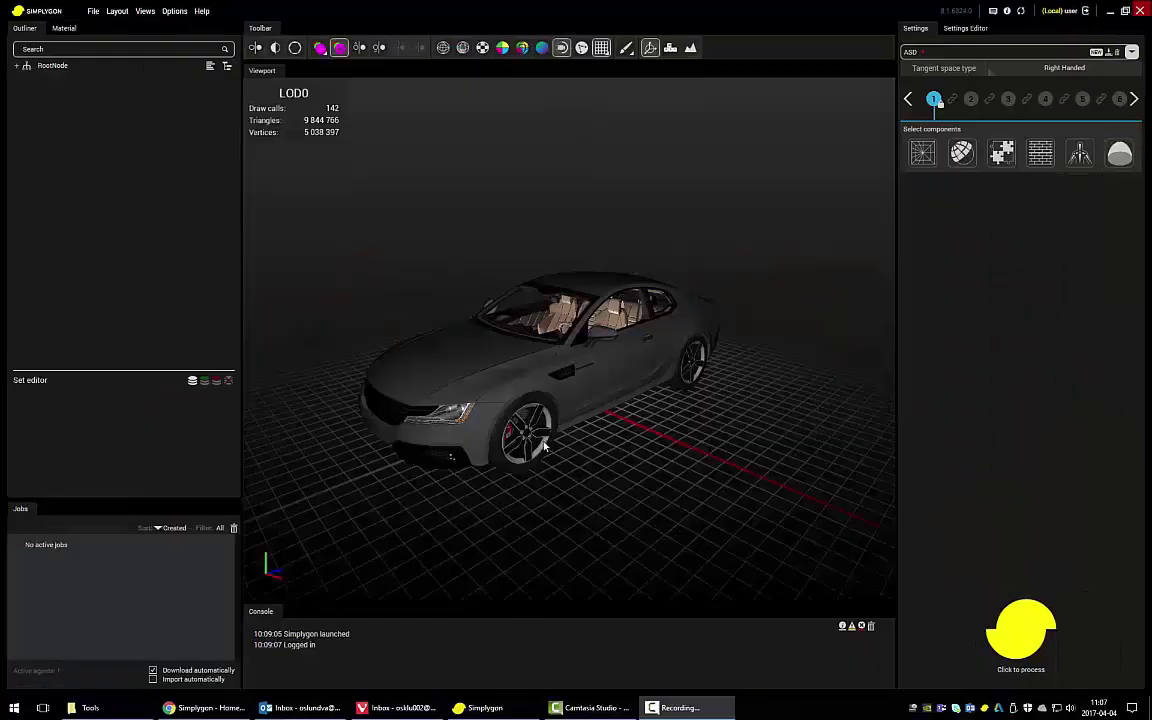
pyautogui.click(545, 447)
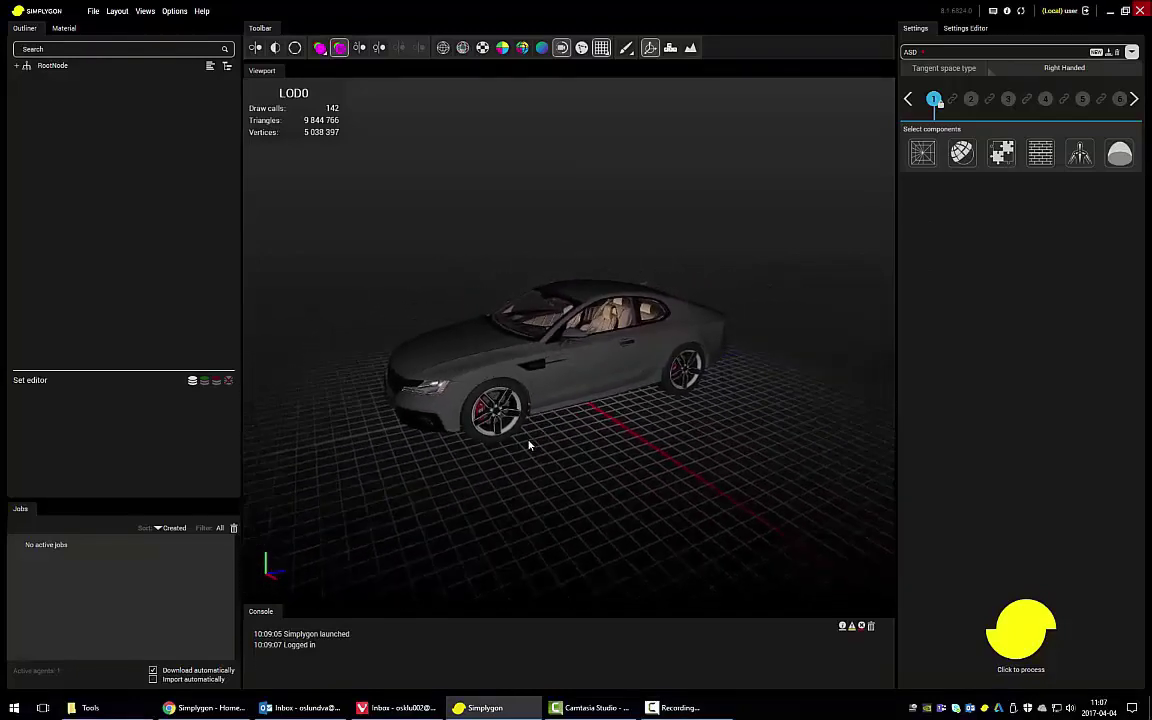
# Step: Add a Remeshing component for the sports car
pyautogui.click(960, 152)
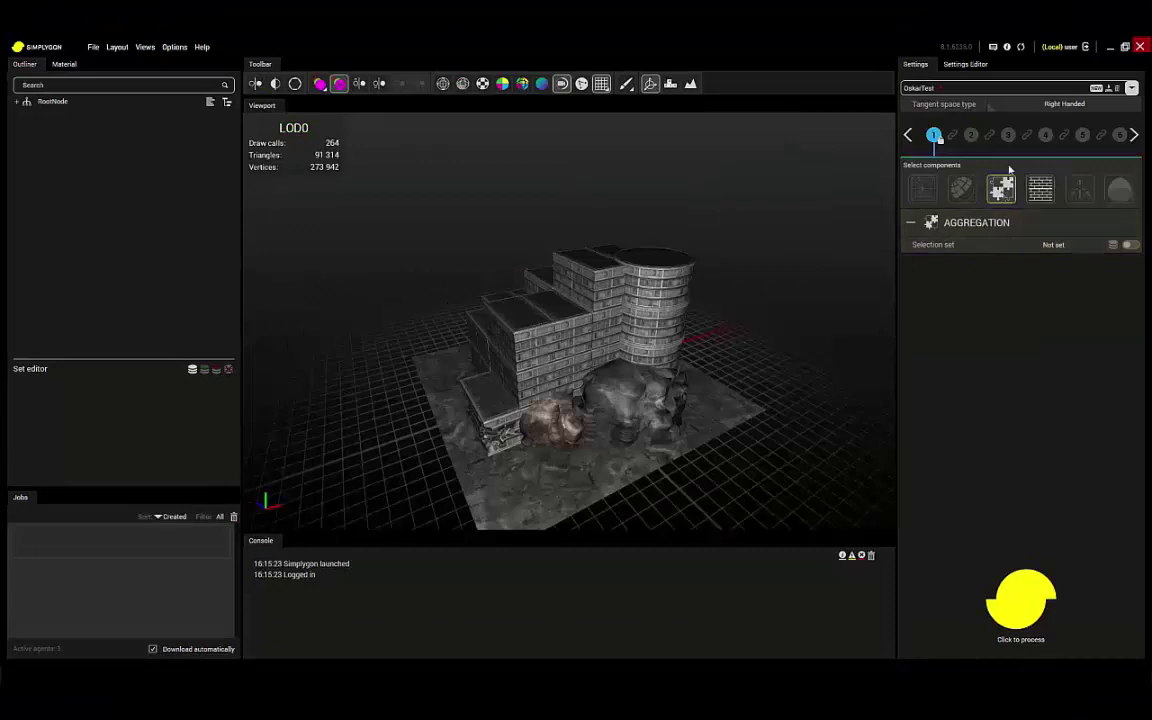
# Step: Add Material Baking to both processing steps using existing UVs, then orbit the LOD1/LOD2 comparison
pyautogui.click(1040, 189)
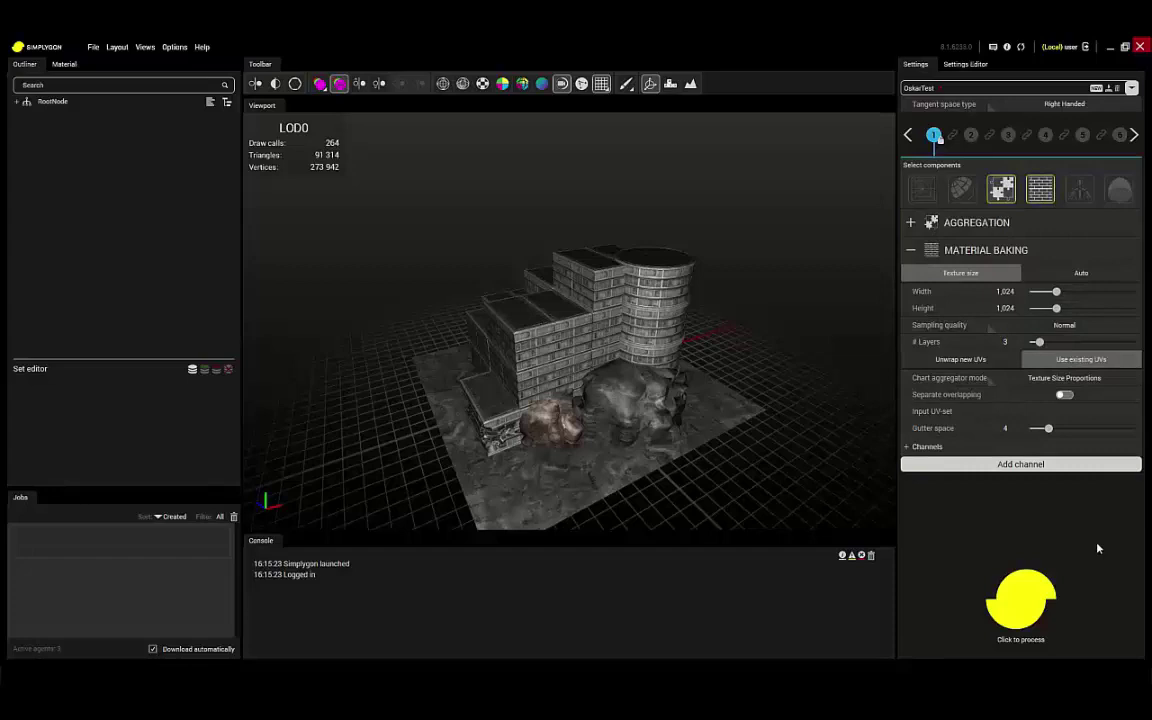
pyautogui.click(970, 135)
pyautogui.click(1040, 189)
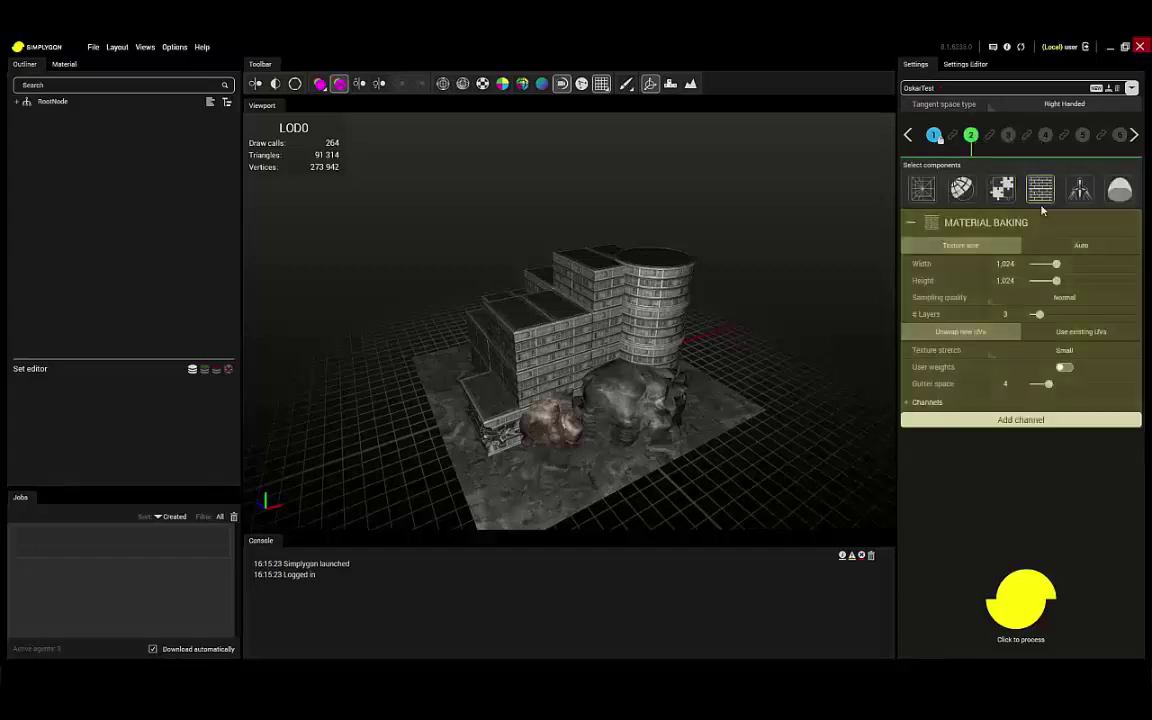
pyautogui.click(1094, 334)
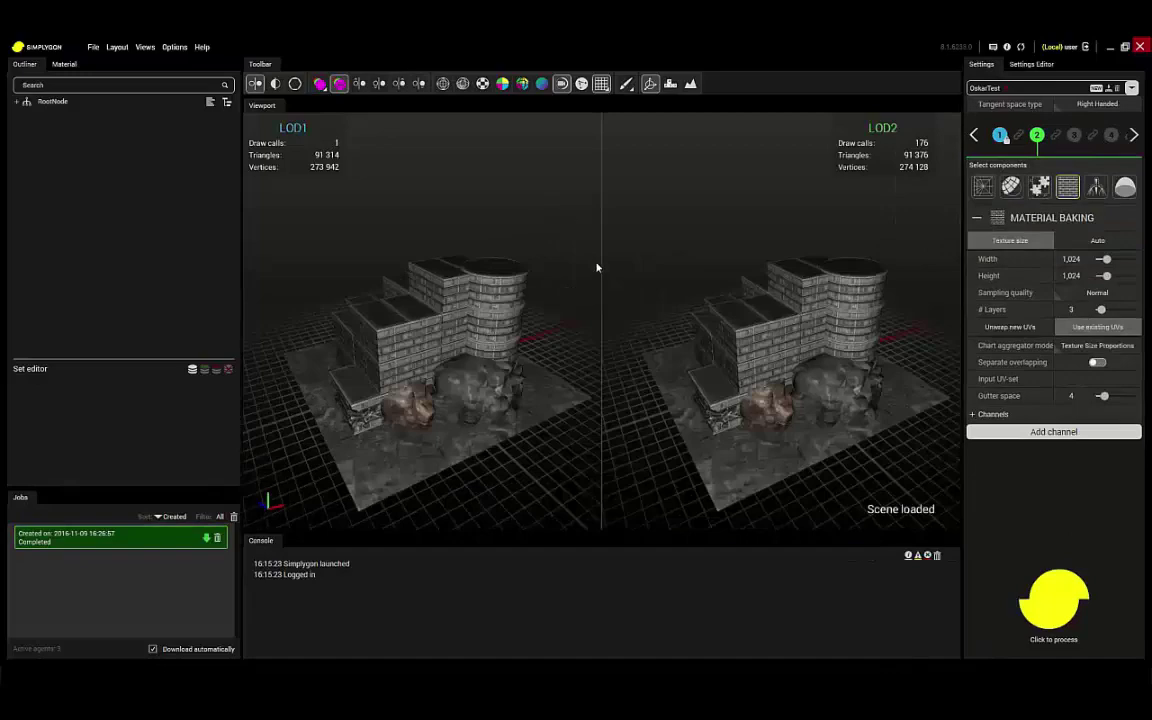
pyautogui.moveTo(553, 333); pyautogui.dragTo(535, 360)
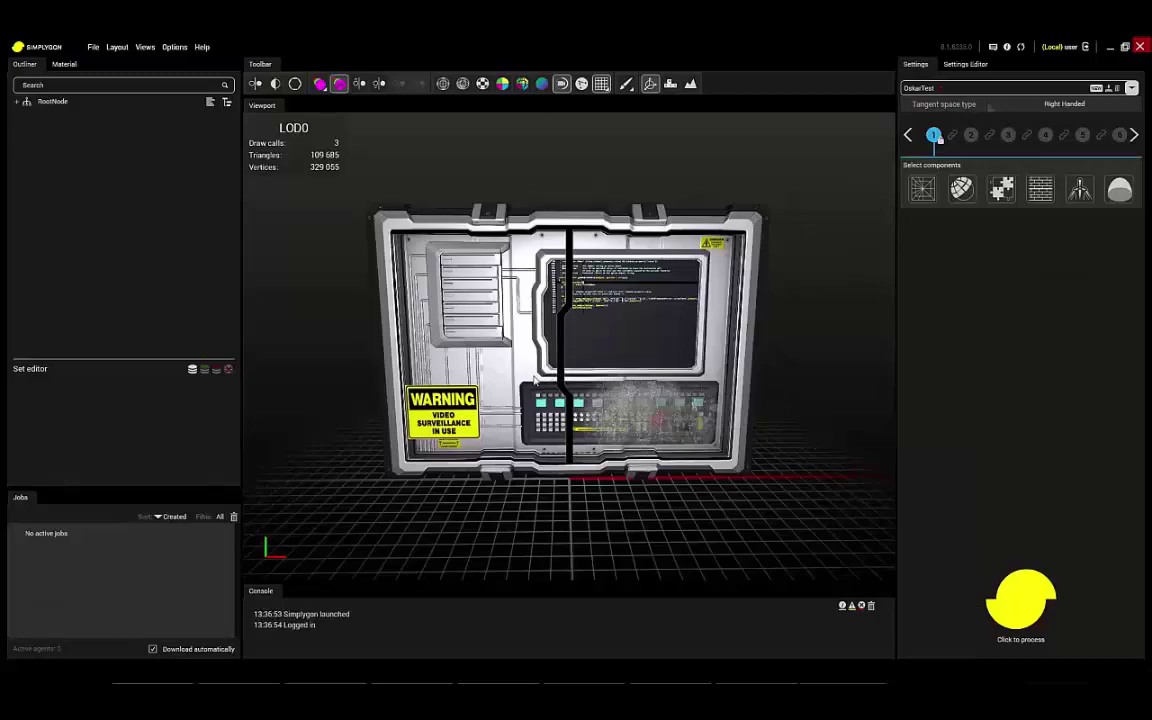
# Step: Inspect the panel's wireframe, then add Remeshing and Material Baking with the Opacity channel
pyautogui.moveTo(533, 373); pyautogui.dragTo(496, 170)
pyautogui.click(443, 83)
pyautogui.click(443, 83)
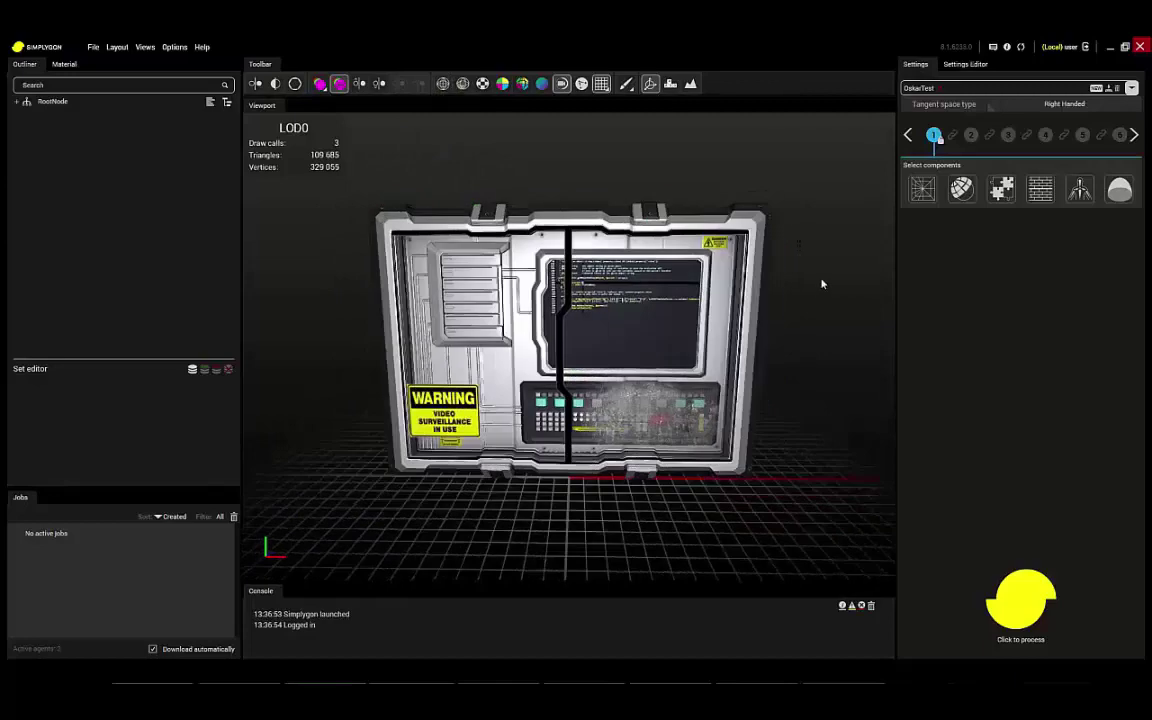
pyautogui.click(961, 188)
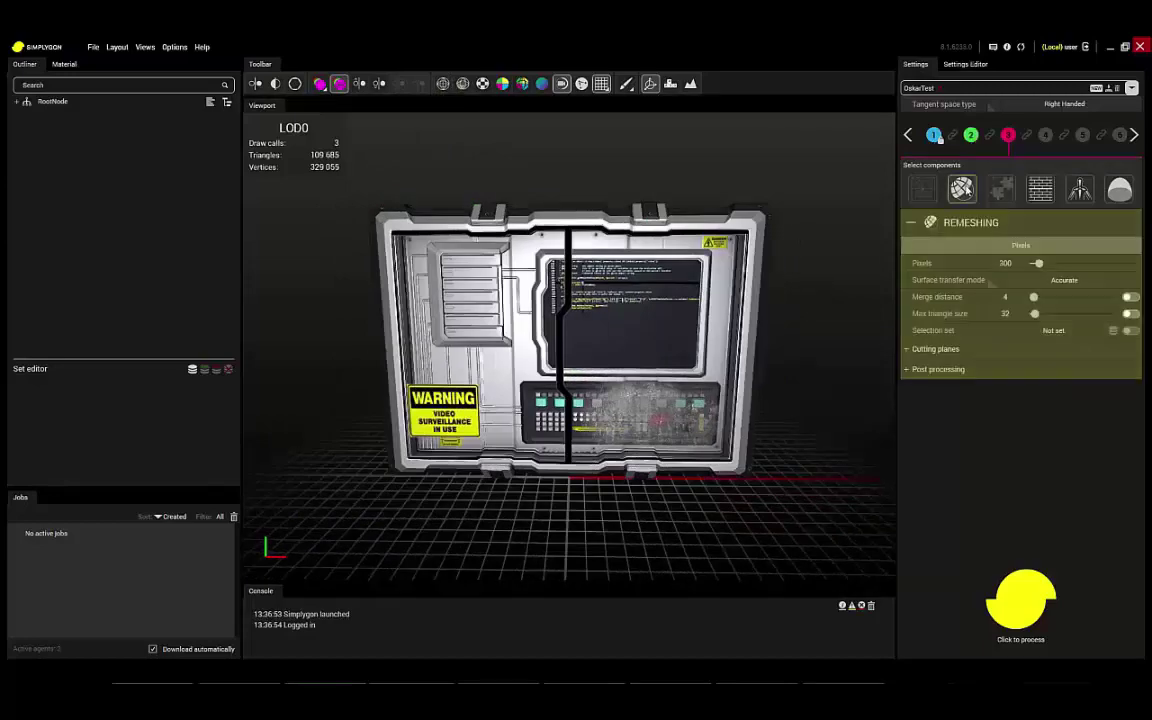
pyautogui.click(1040, 188)
pyautogui.click(923, 500)
# Step: Process the panel into a 588-triangle proxy, view its normals, and add a Skinning step for the character
pyautogui.click(1026, 604)
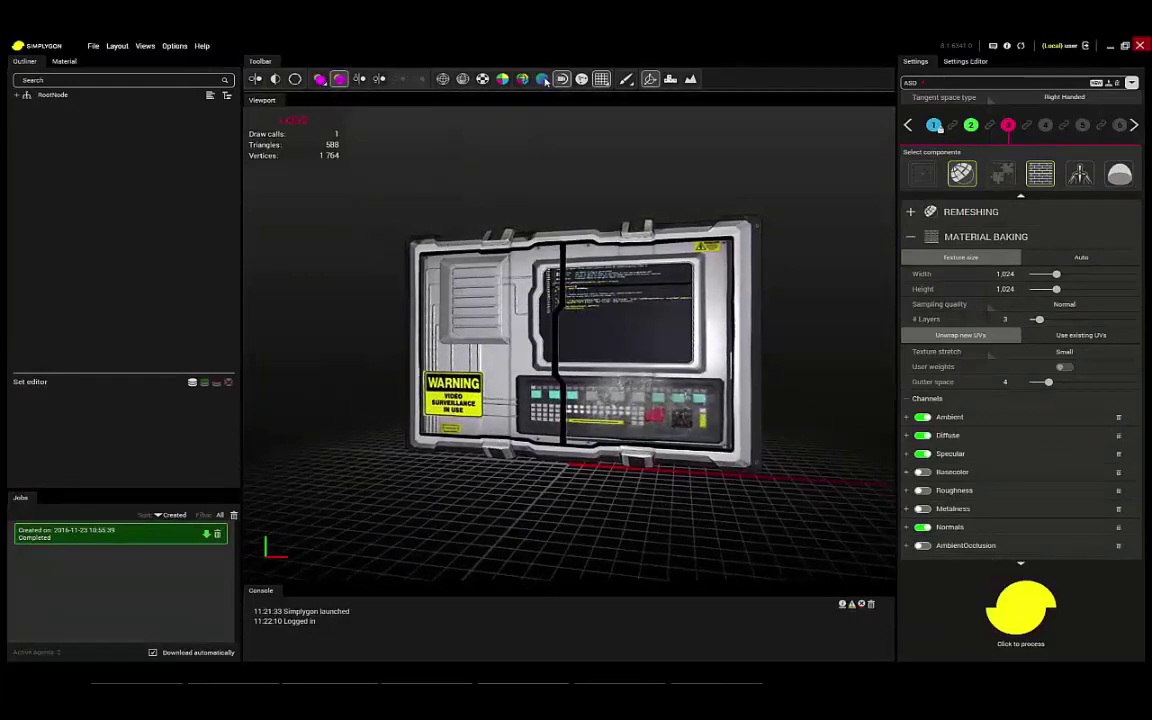
pyautogui.click(541, 78)
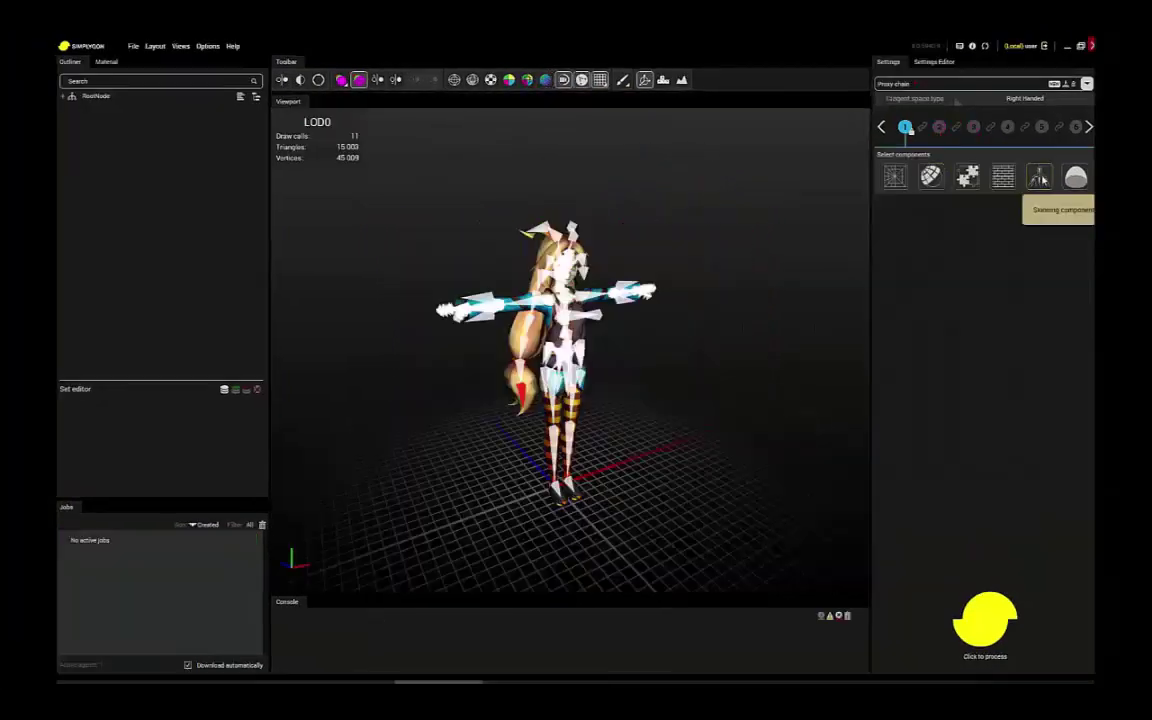
pyautogui.click(1039, 178)
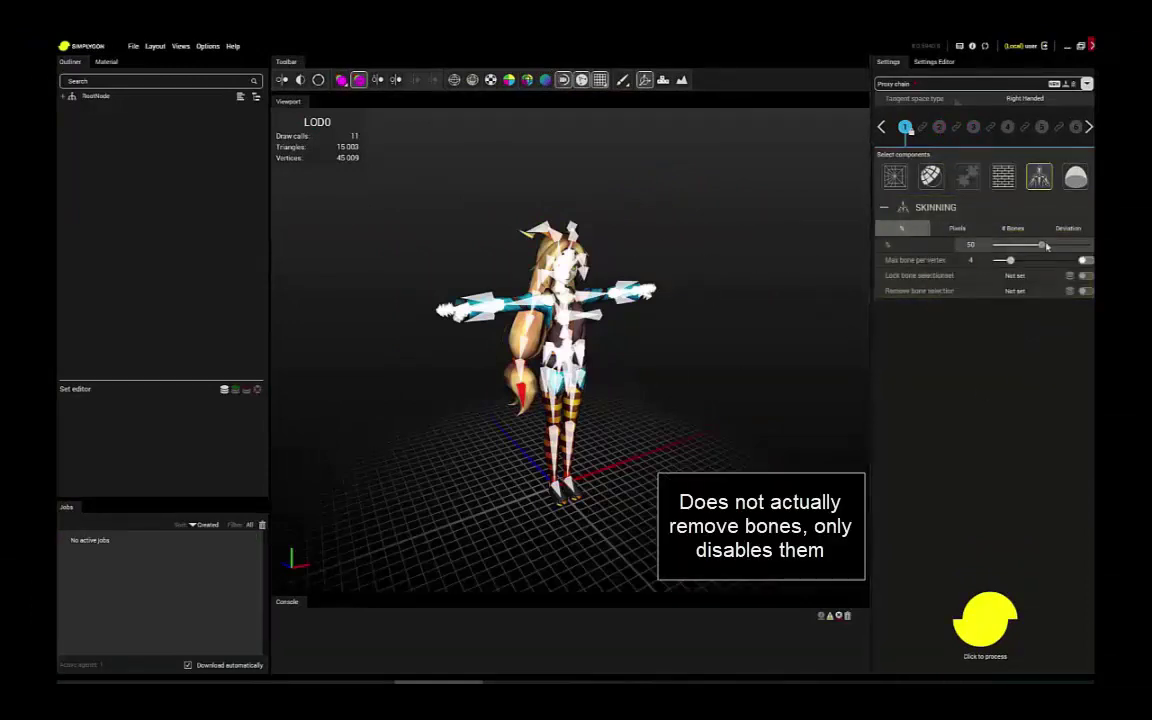
# Step: Process the bone reduction, import the result, and step the viewport to LOD1
pyautogui.click(985, 620)
pyautogui.click(238, 546)
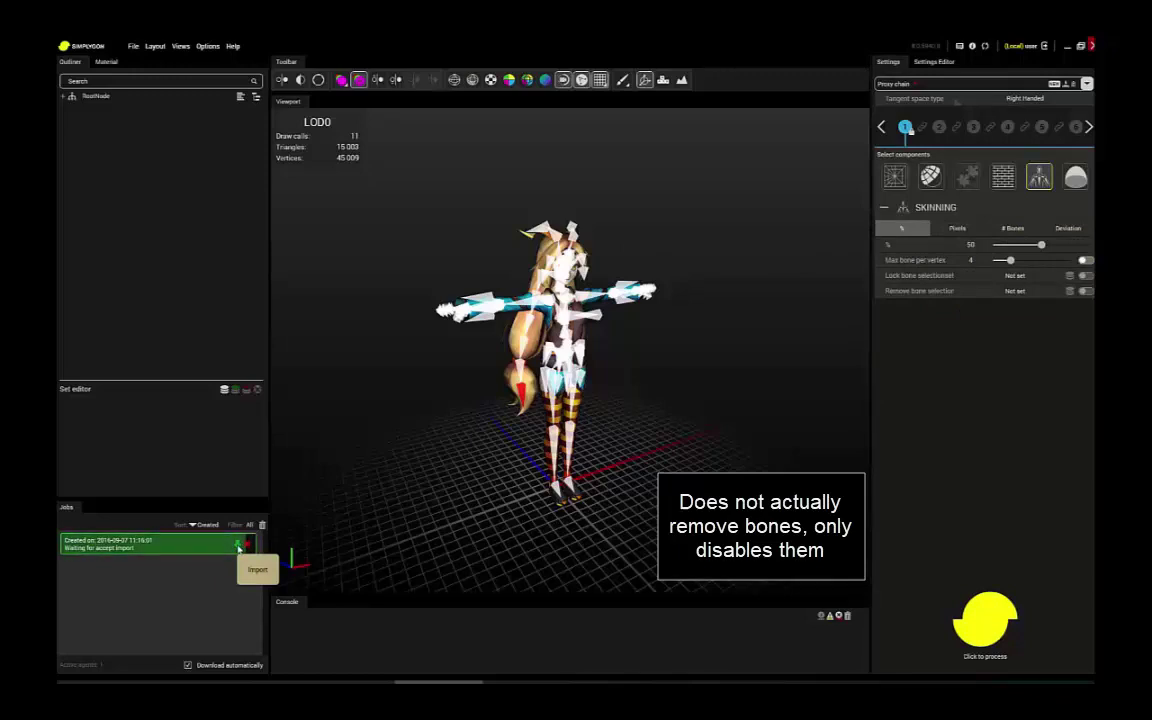
pyautogui.click(379, 80)
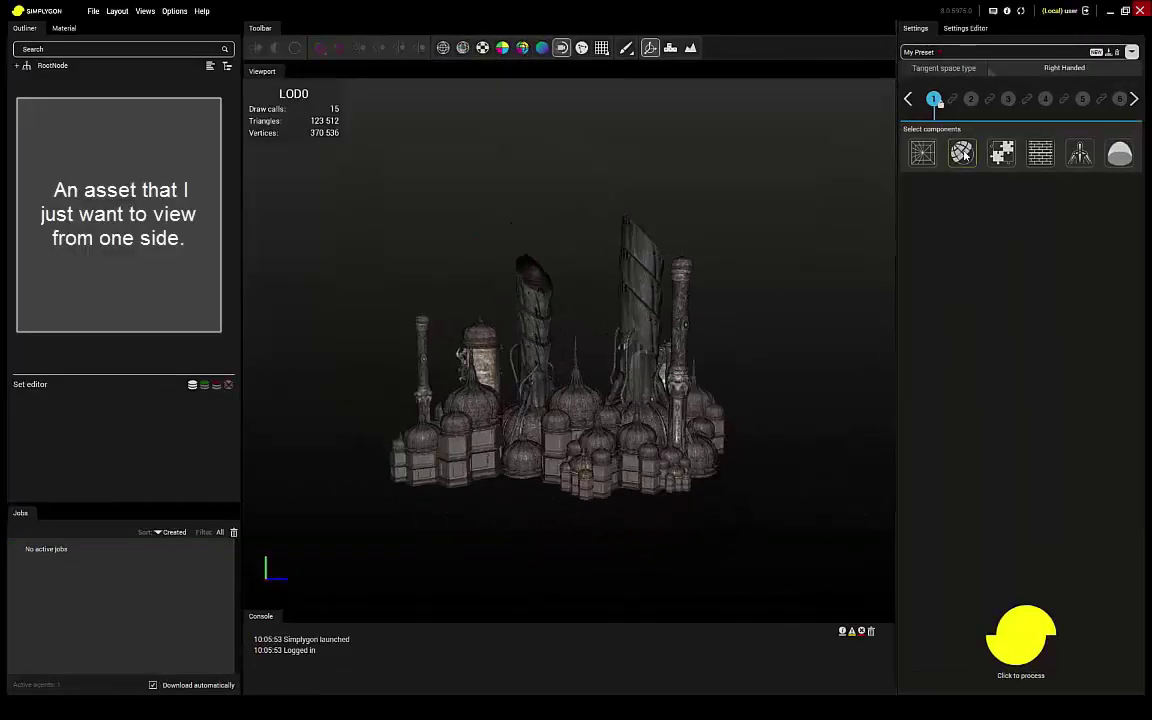
# Step: Give LOD 1 Remeshing, Material Baking and Visibility with a custom sphere: yaw 270, pitch 90, coverage 20
pyautogui.click(961, 152)
pyautogui.click(1040, 152)
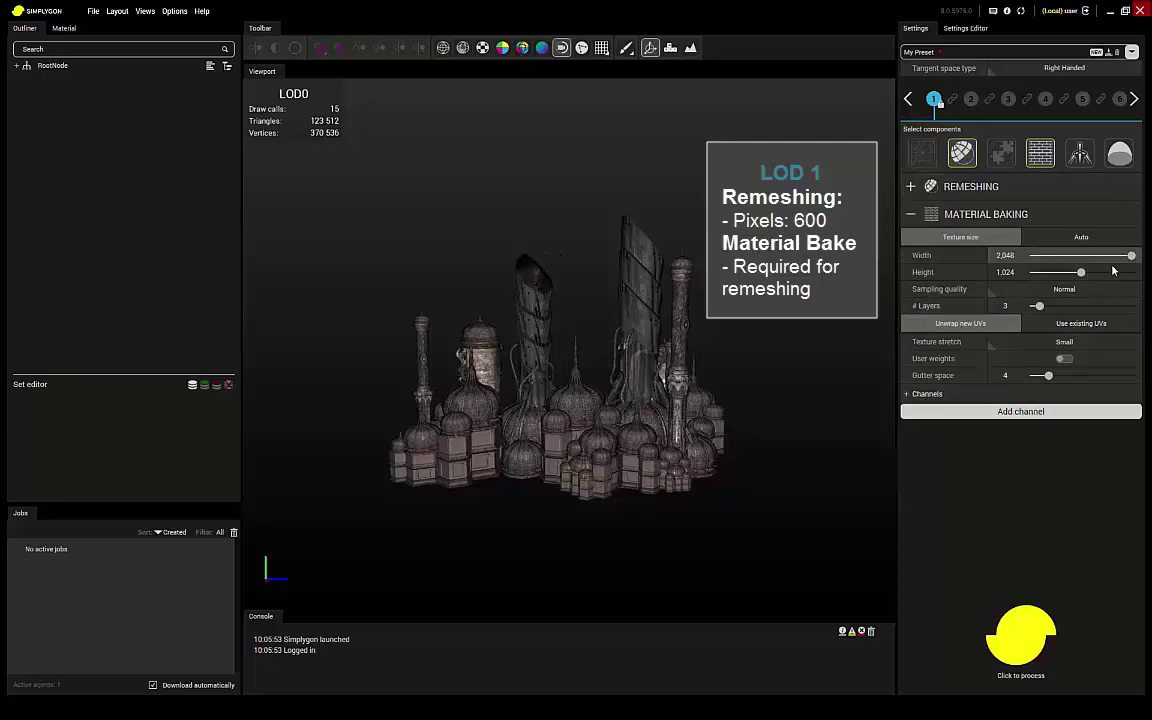
pyautogui.click(1120, 152)
pyautogui.click(950, 366)
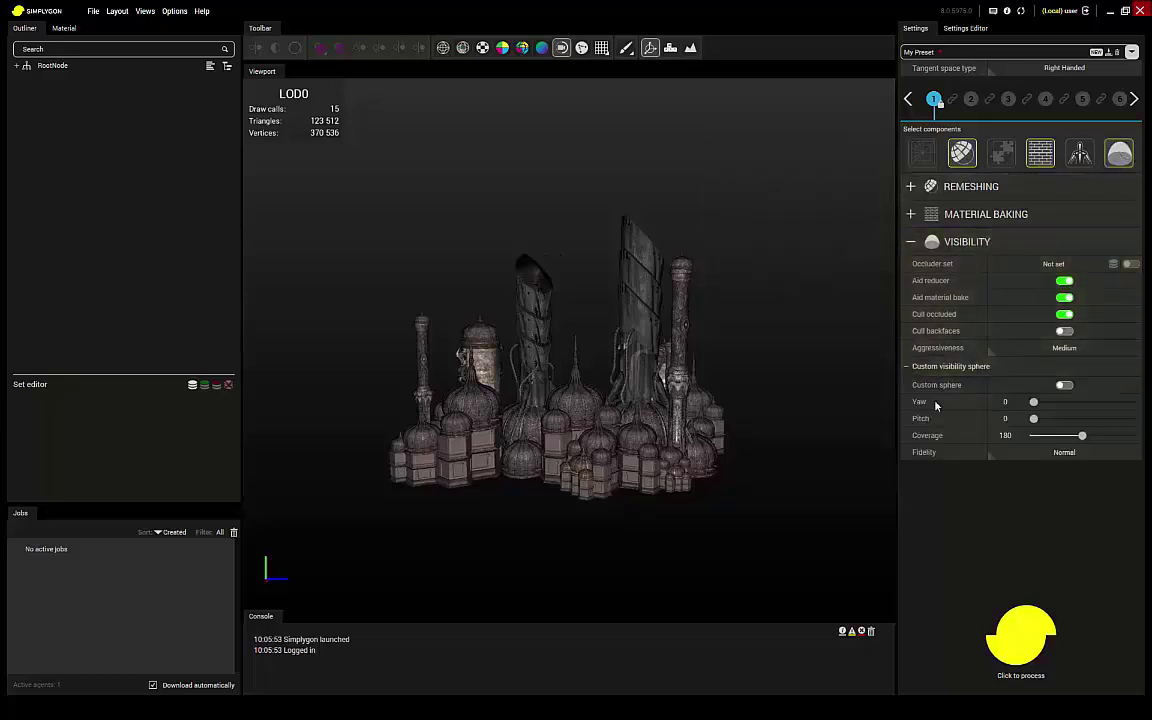
pyautogui.click(1064, 385)
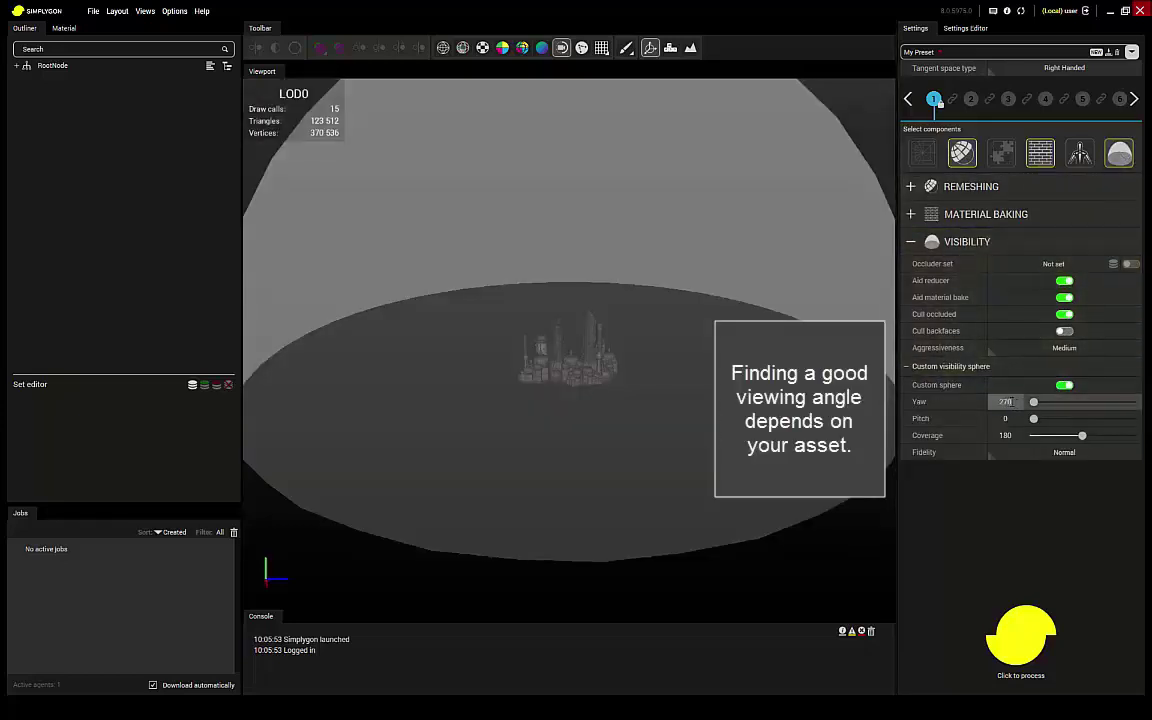
pyautogui.click(1006, 419)
pyautogui.write('90')
pyautogui.press('Tab')
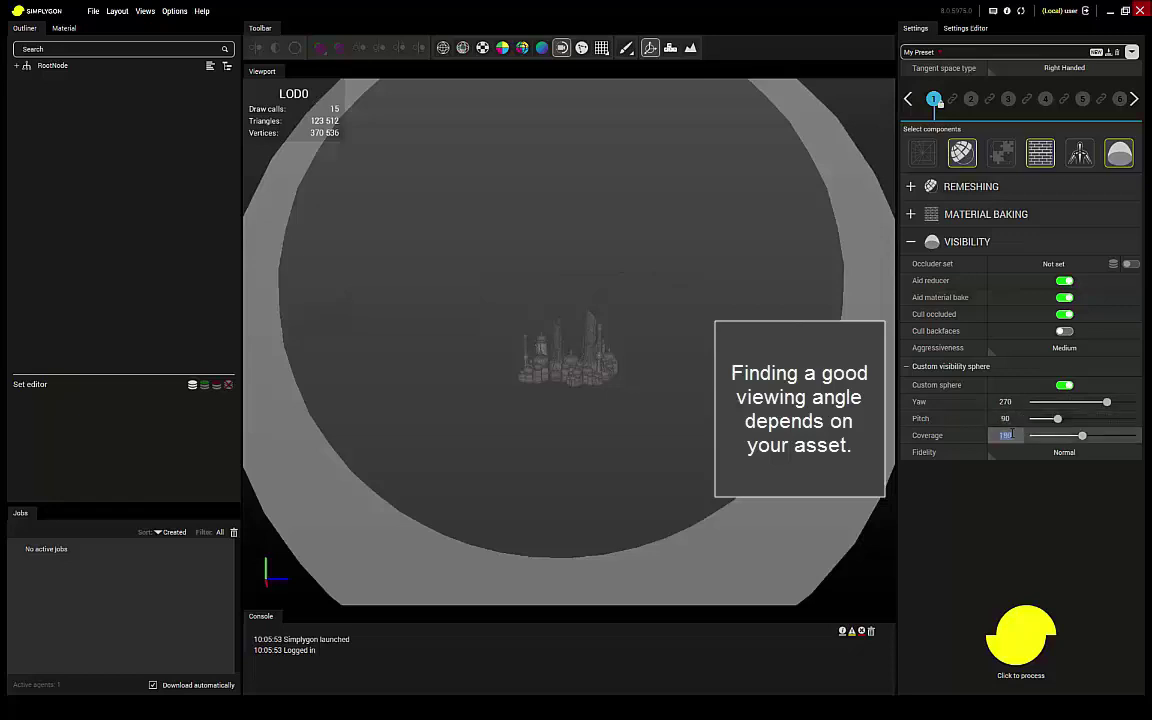
pyautogui.write('20')
pyautogui.press('Return')
# Step: Add Material Baking to LOD 2 and step the viewport through LOD1 to LOD2
pyautogui.click(971, 99)
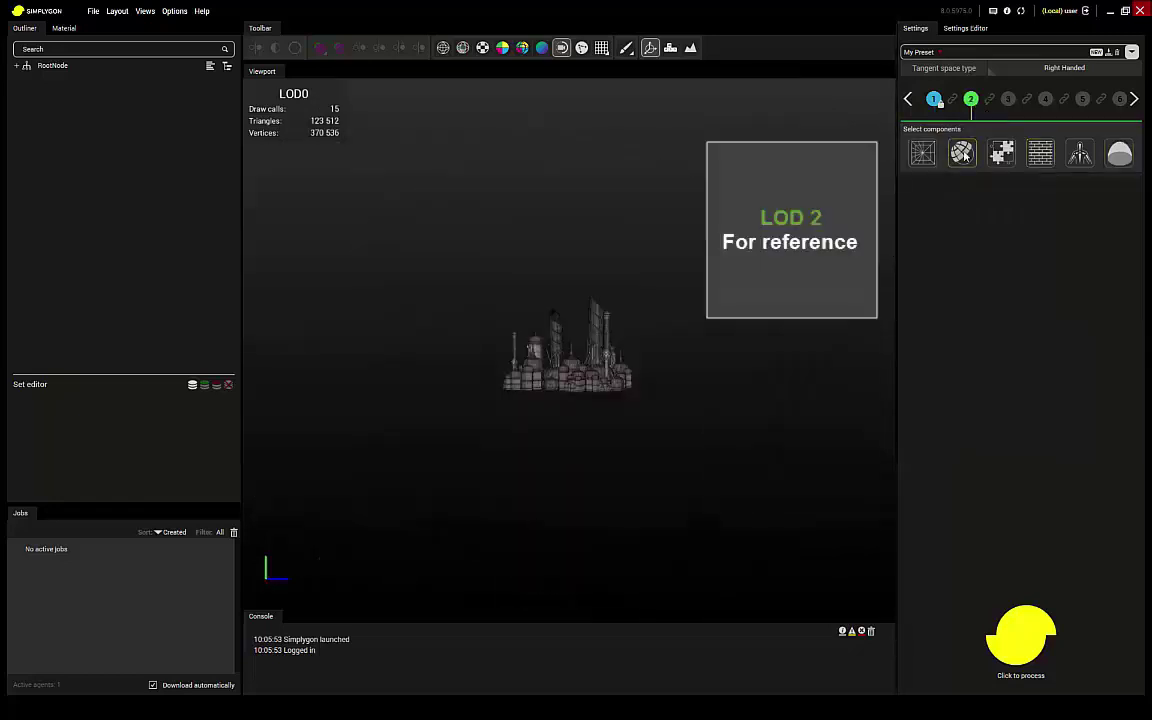
pyautogui.click(1036, 155)
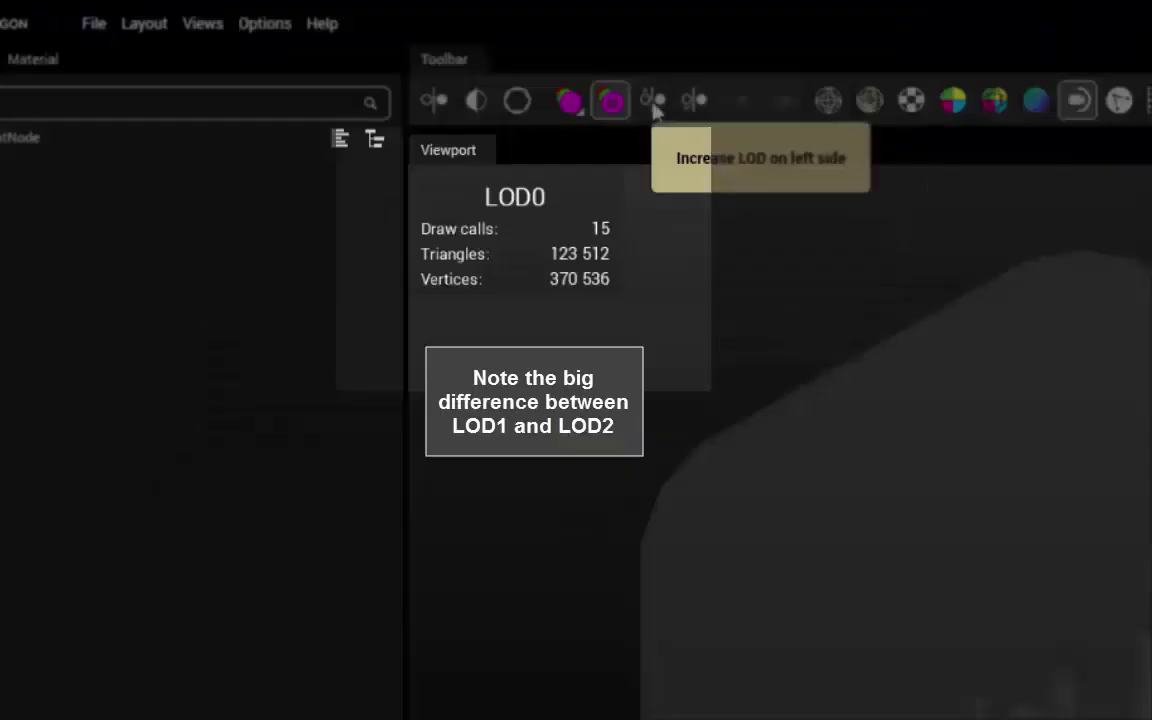
pyautogui.click(653, 101)
pyautogui.click(653, 101)
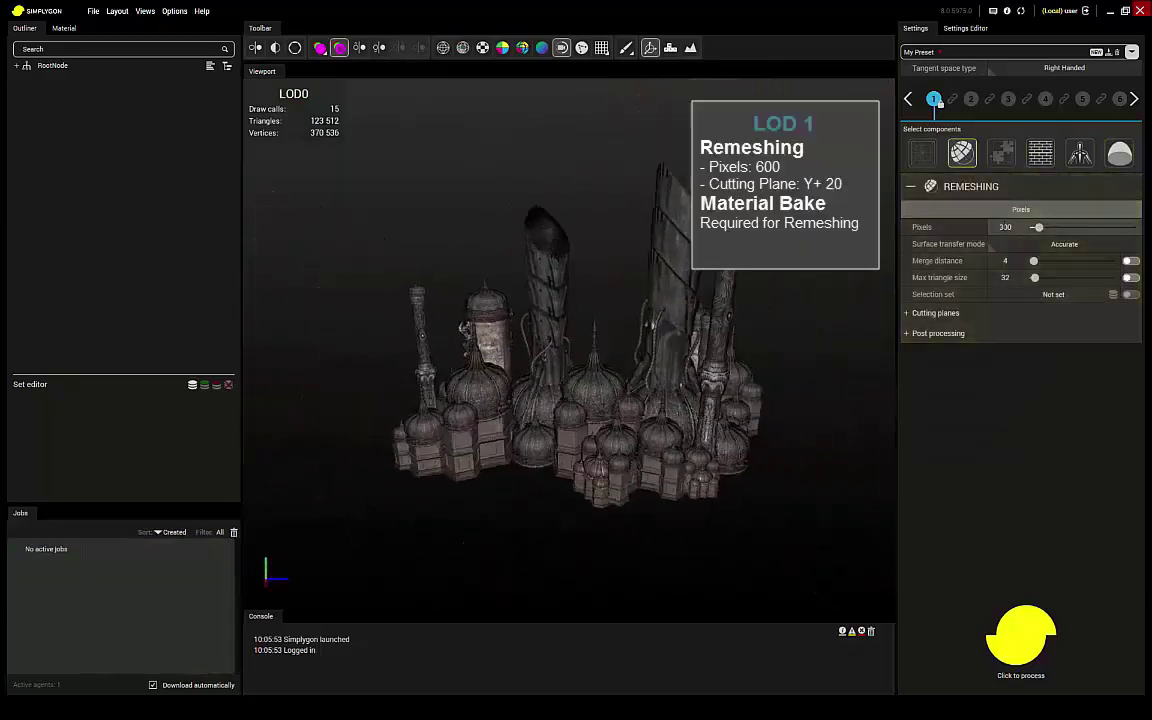
# Step: Add a +Y-axis cutting plane at position 20 to LOD 1's 600-pixel remeshing
pyautogui.click(1040, 152)
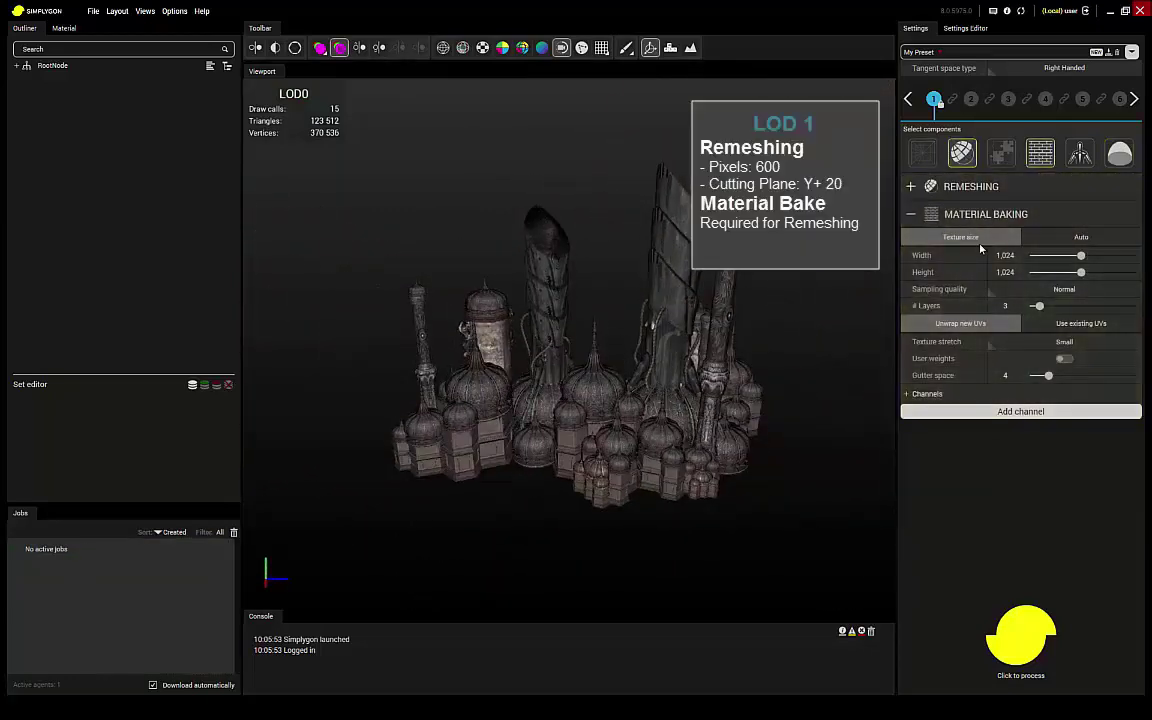
pyautogui.click(910, 187)
pyautogui.click(985, 329)
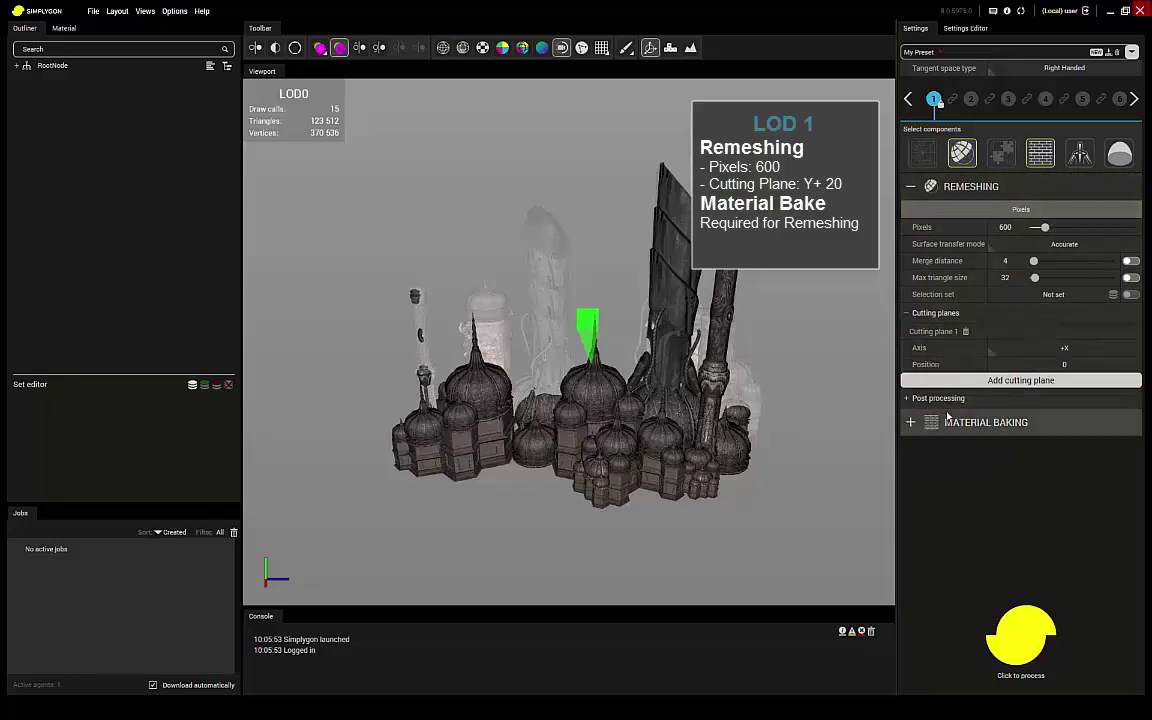
pyautogui.click(1082, 349)
pyautogui.click(998, 380)
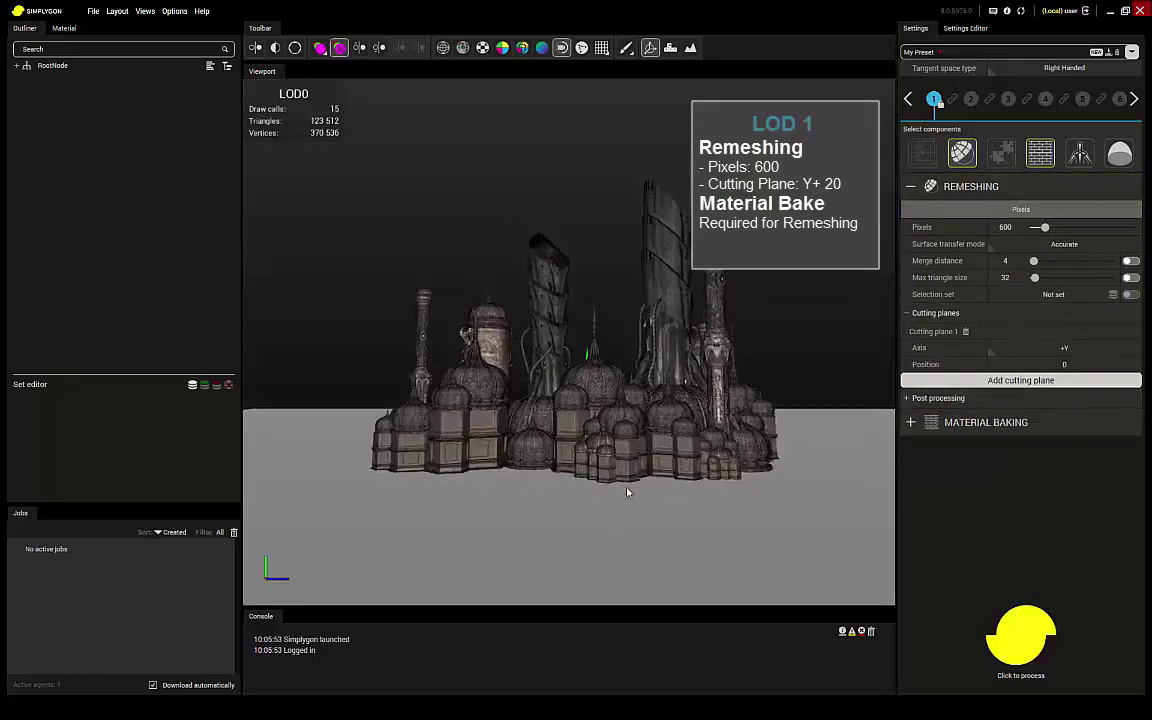
pyautogui.click(1081, 364)
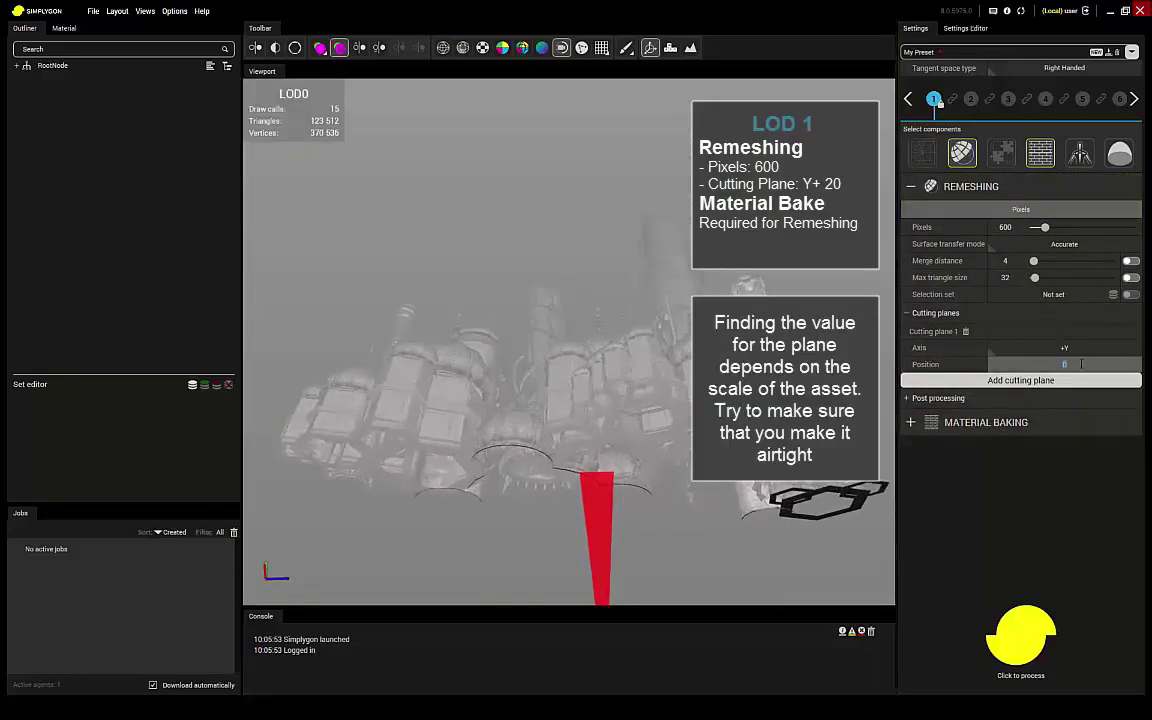
pyautogui.press('Return')
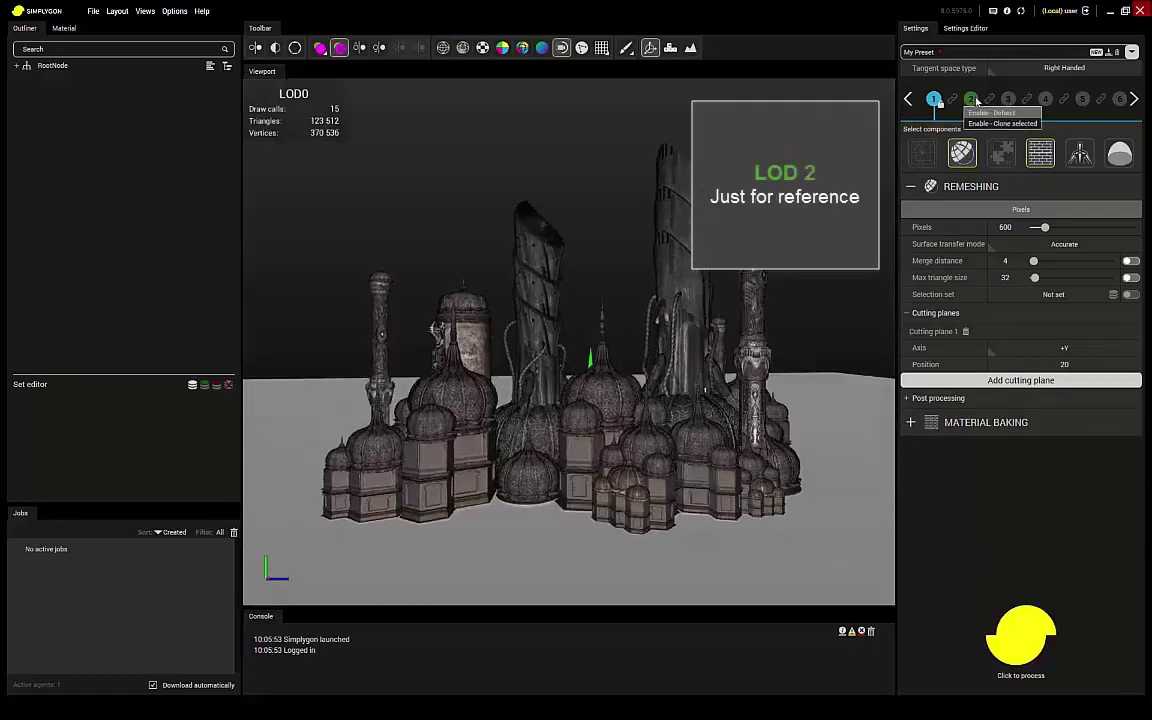
# Step: Enable LOD 2, process the settings, and orbit to view the hollow LOD1
pyautogui.click(990, 113)
pyautogui.click(971, 186)
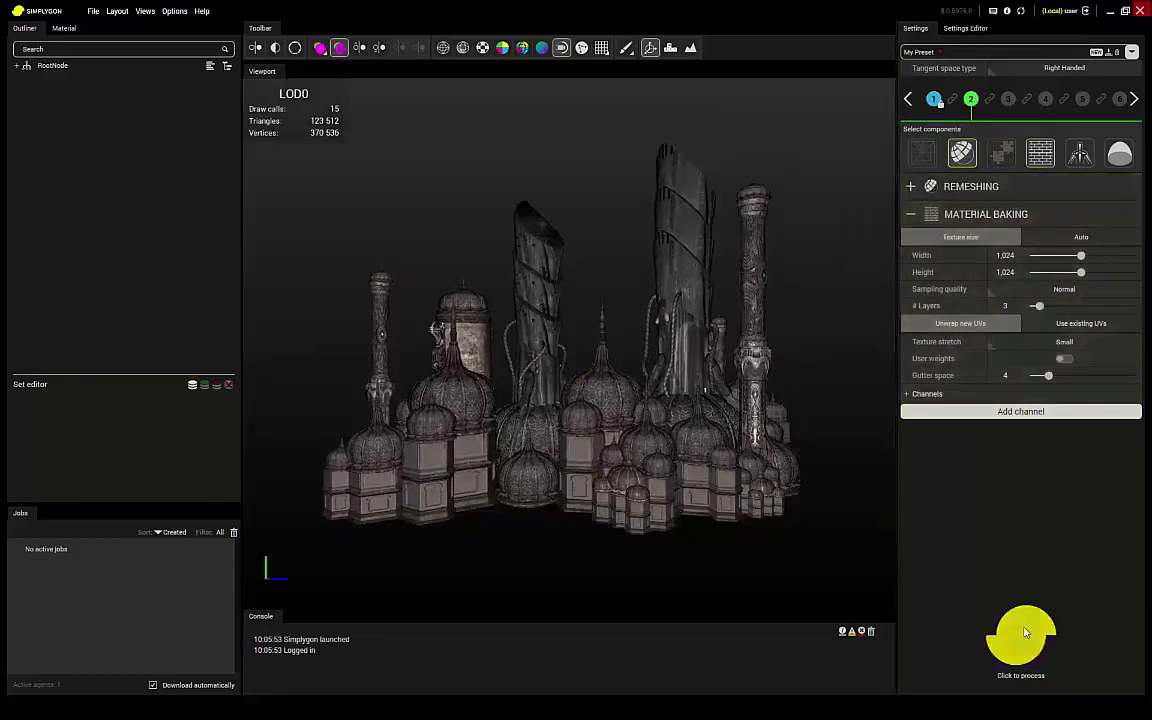
pyautogui.moveTo(560, 514); pyautogui.dragTo(465, 482)
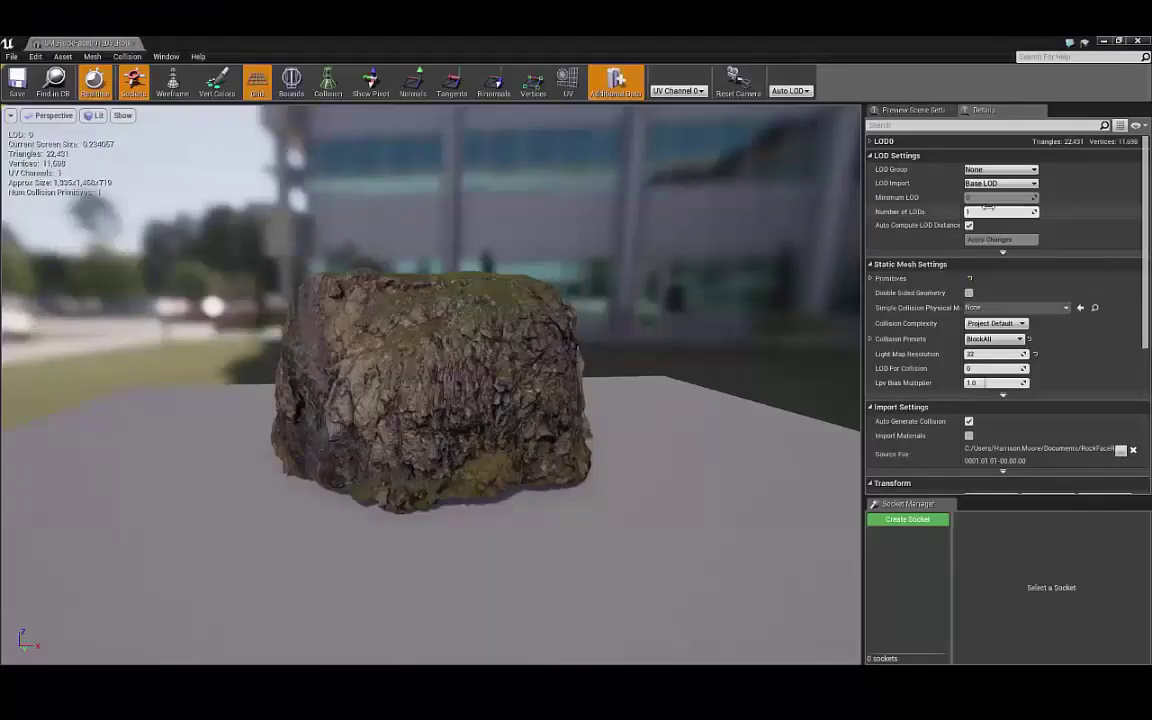
# Step: Generate three LODs for the rock, reducing LOD1 to 50% and LOD2 to 25% triangles
pyautogui.click(998, 240)
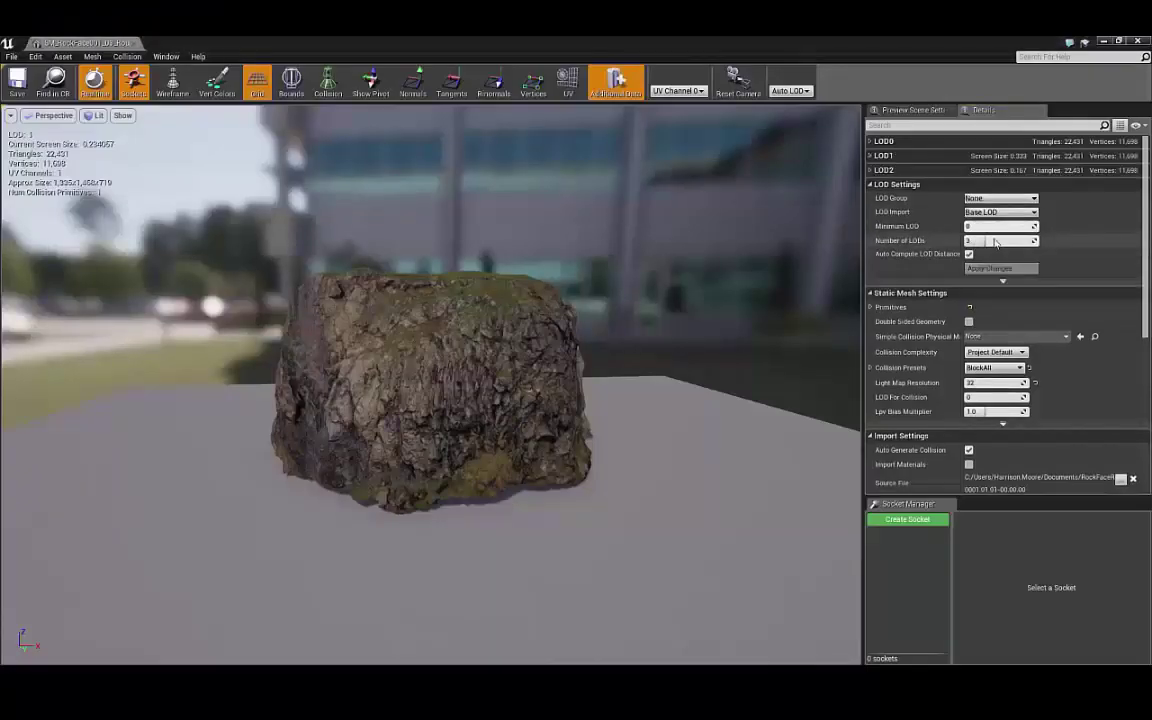
pyautogui.click(870, 156)
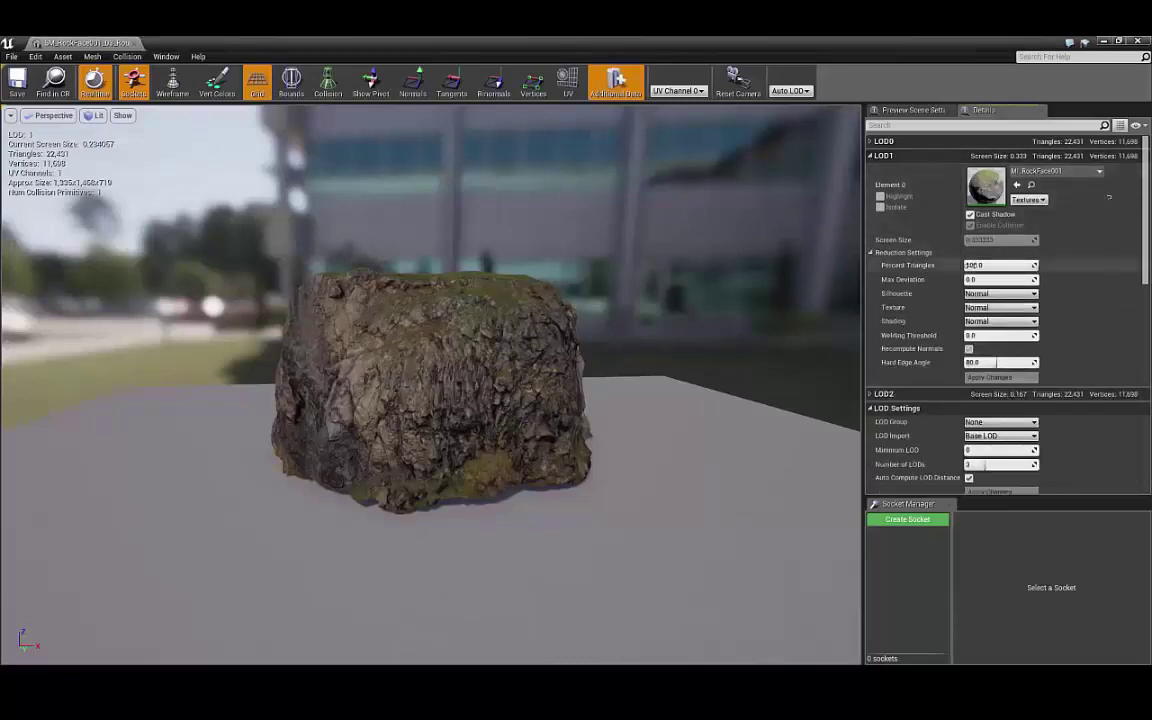
pyautogui.click(884, 394)
pyautogui.scroll(-1, 940, 420)
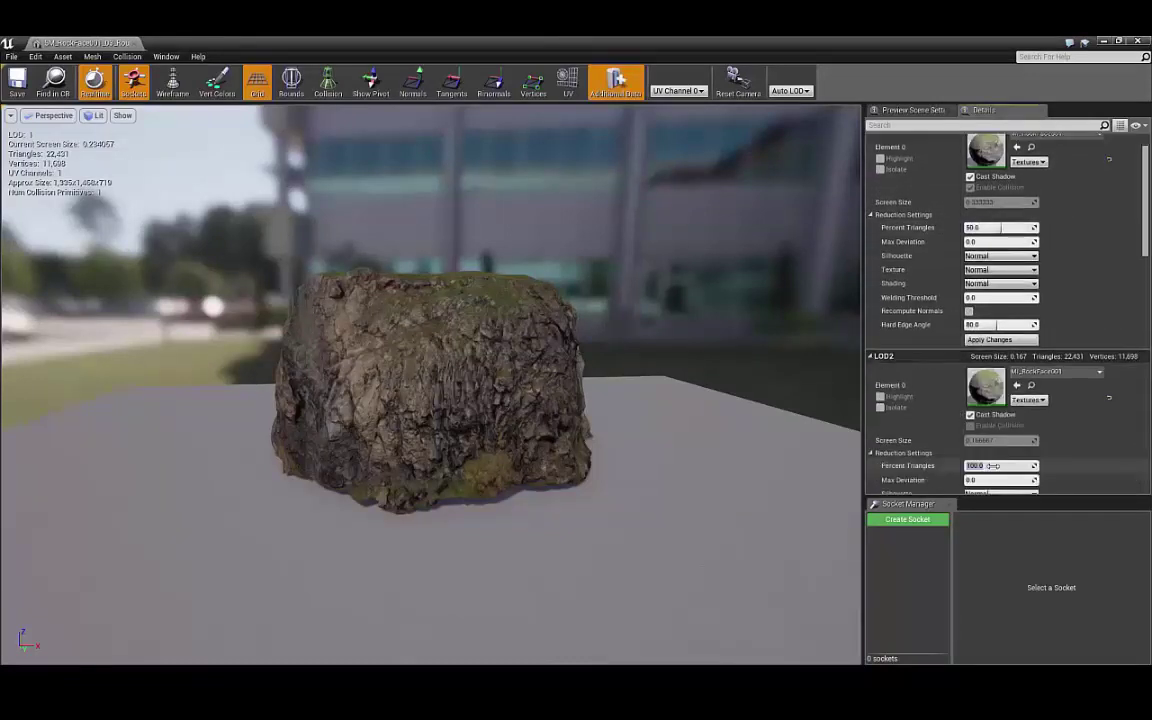
pyautogui.press('Return')
pyautogui.scroll(-4, 1040, 459)
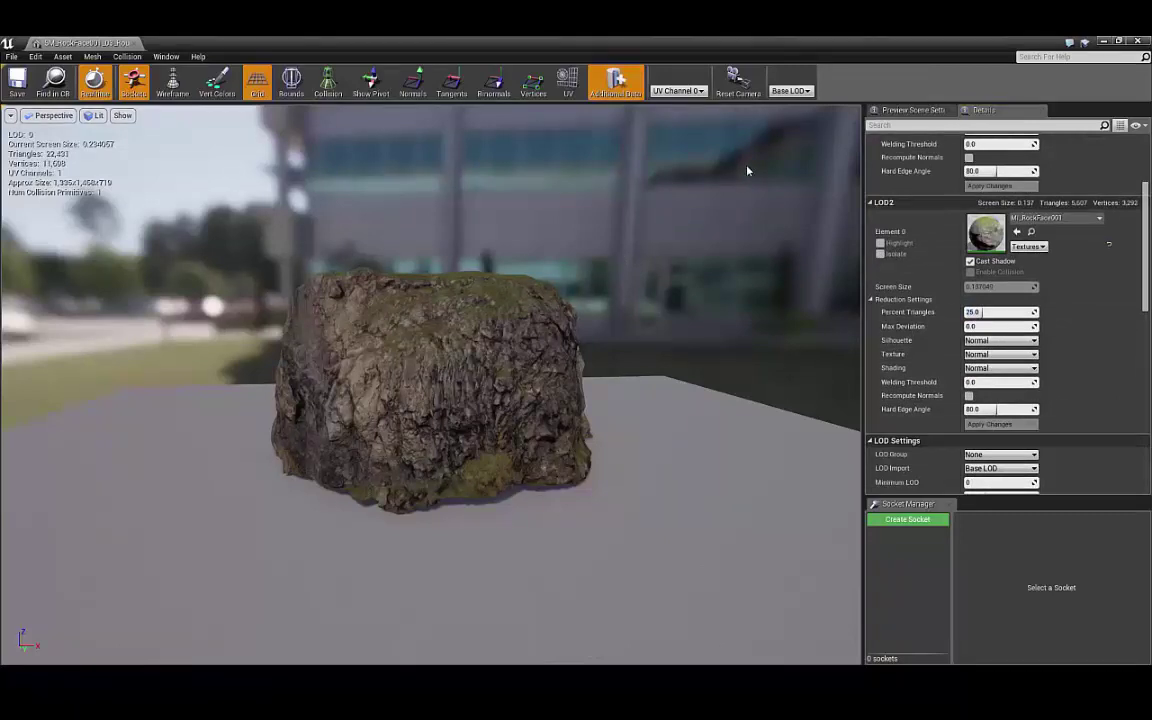
# Step: Preview the rock at LOD 1 and LOD 2, then display it as wireframe
pyautogui.click(790, 90)
pyautogui.click(795, 124)
pyautogui.click(793, 91)
pyautogui.click(795, 137)
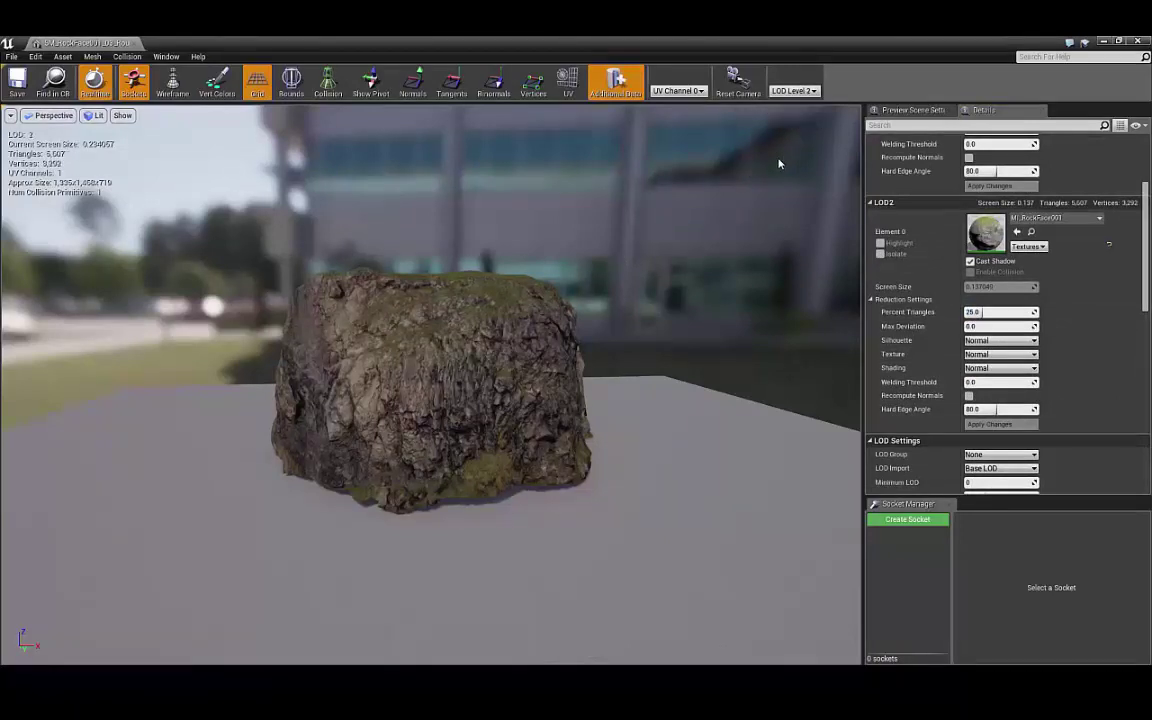
pyautogui.click(174, 92)
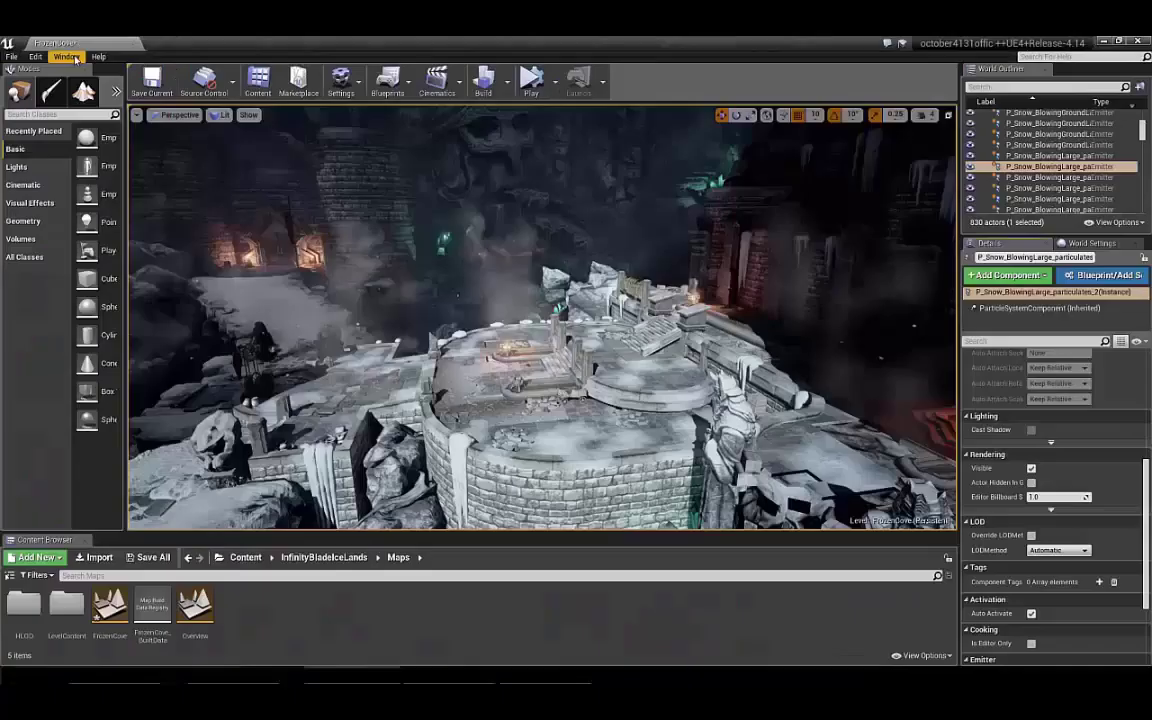
# Step: Bring up the World Settings panel and the Hierarchical LOD Outliner
pyautogui.click(67, 56)
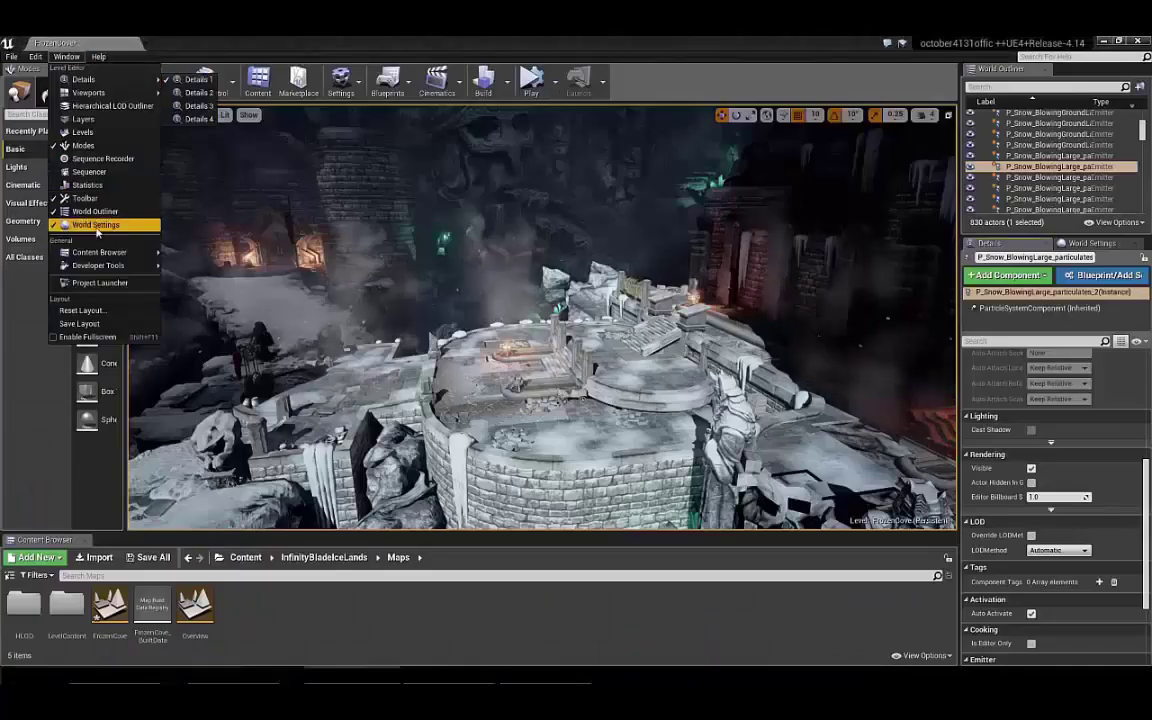
pyautogui.click(103, 221)
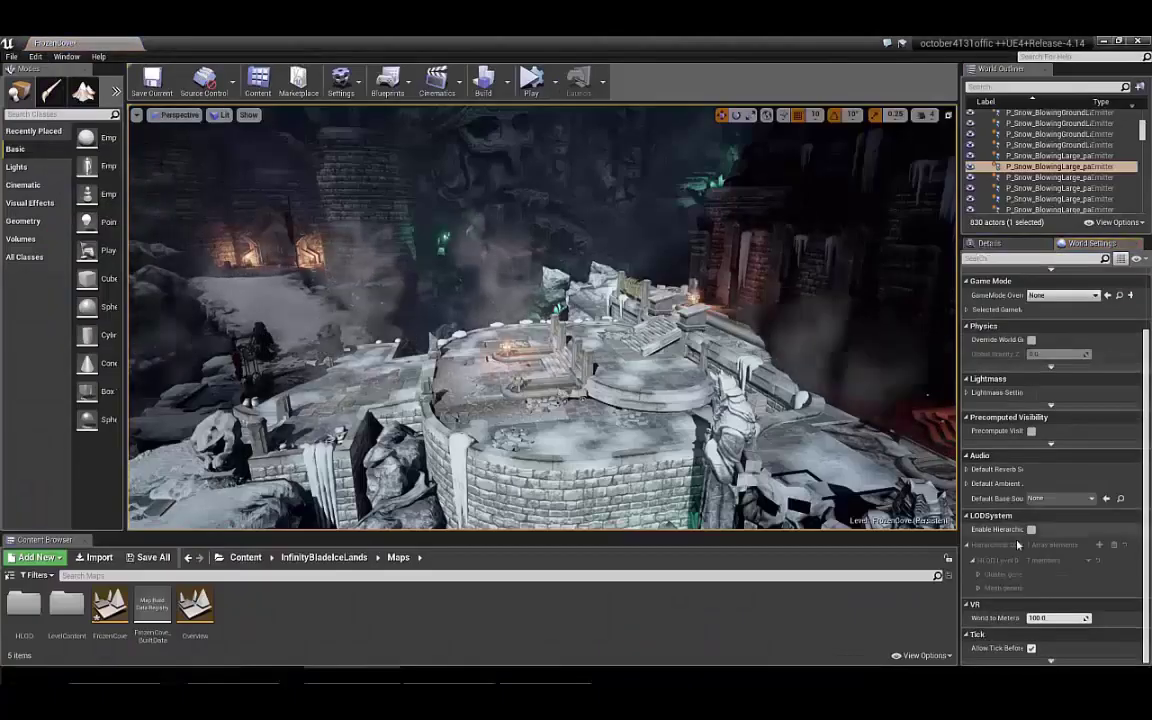
pyautogui.click(68, 57)
pyautogui.click(96, 106)
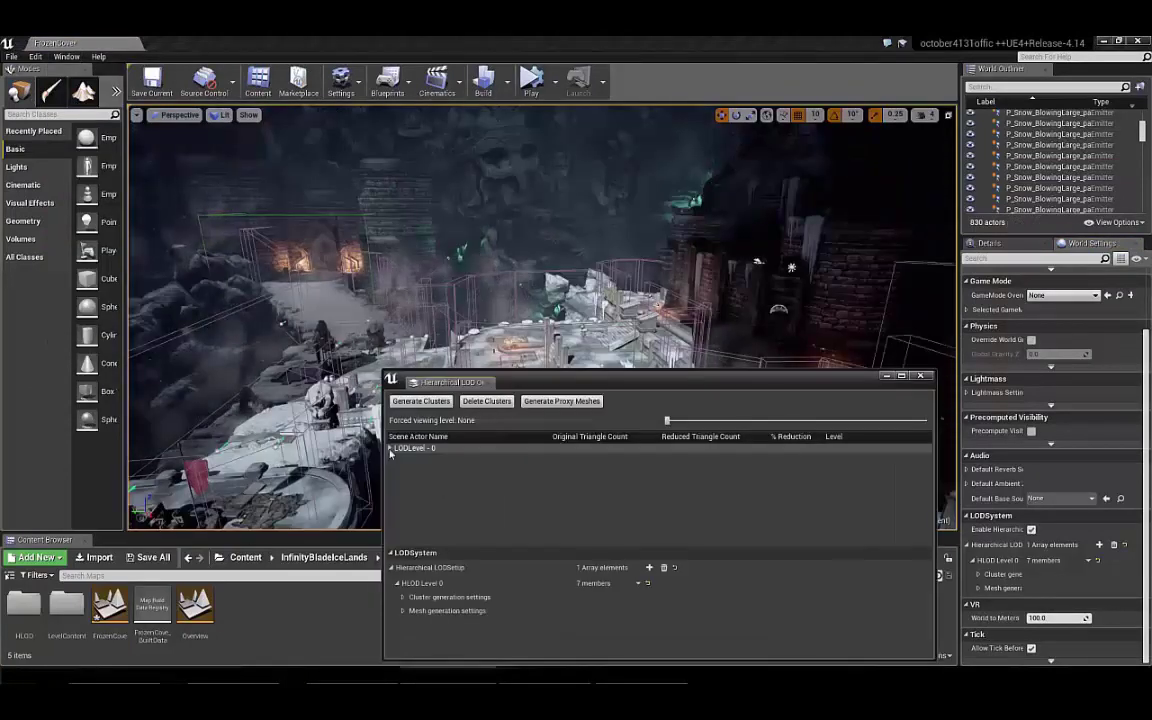
# Step: Generate HLOD clusters, inspect a cluster's member meshes, and expand the proxy mesh settings
pyautogui.click(407, 458)
pyautogui.doubleClick(394, 457)
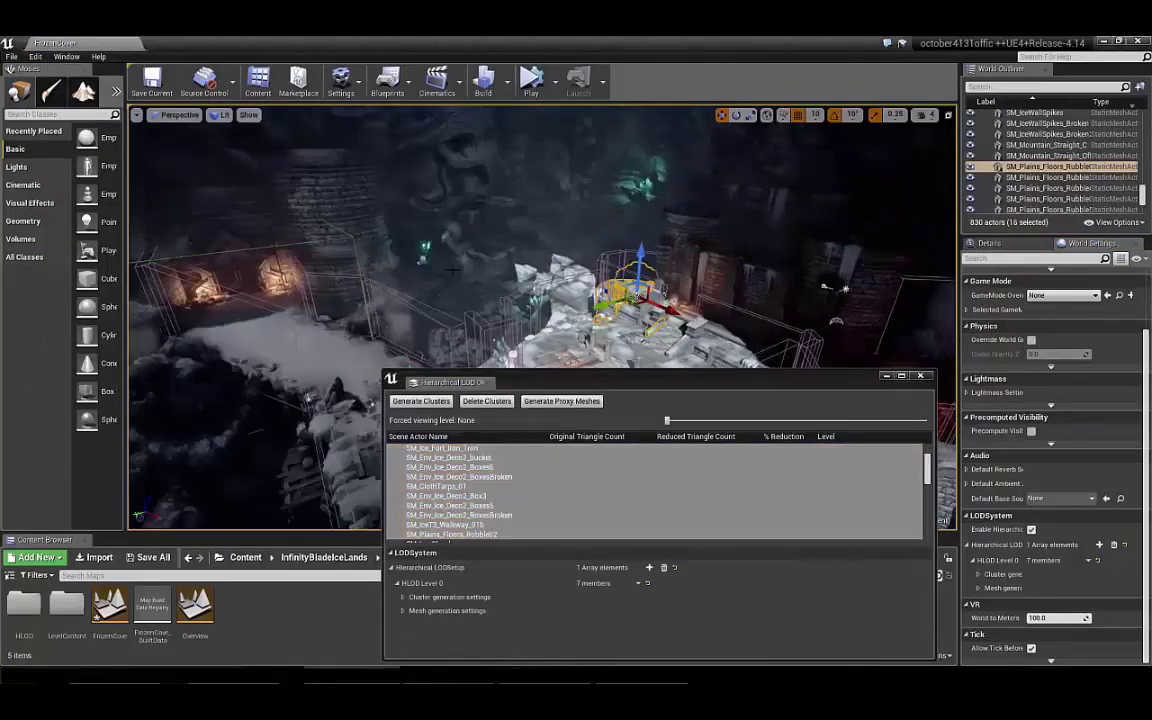
pyautogui.click(391, 449)
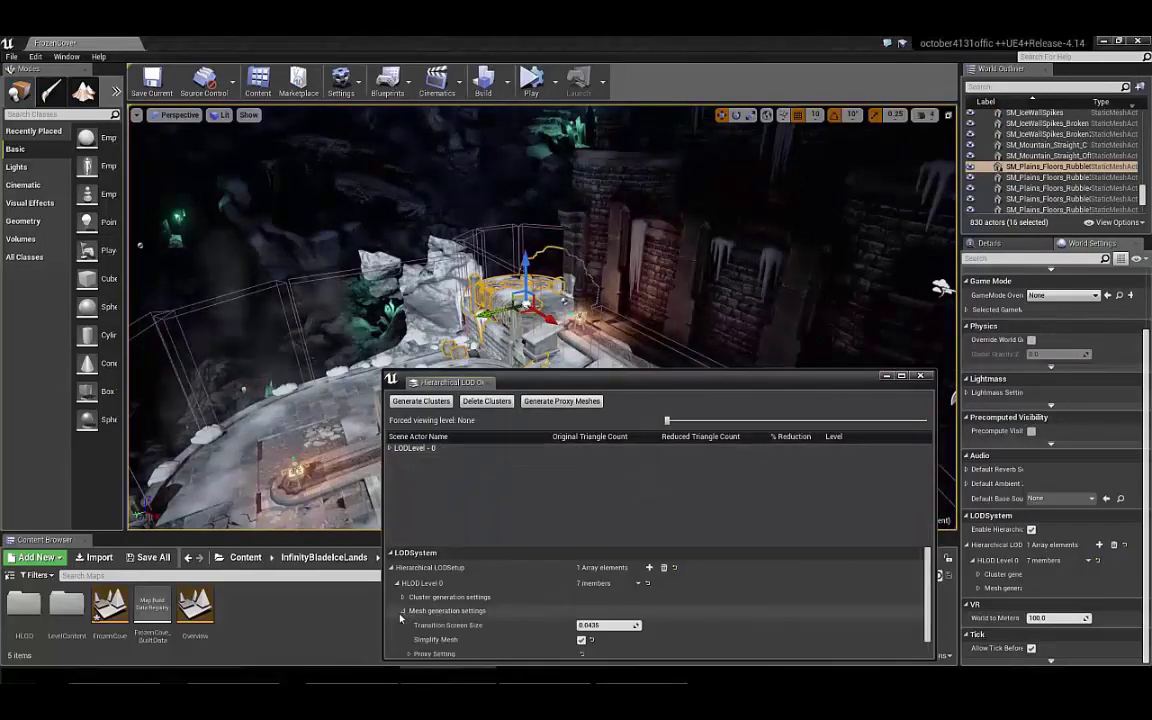
pyautogui.scroll(-1, 420, 648)
pyautogui.click(409, 649)
pyautogui.scroll(-2, 607, 587)
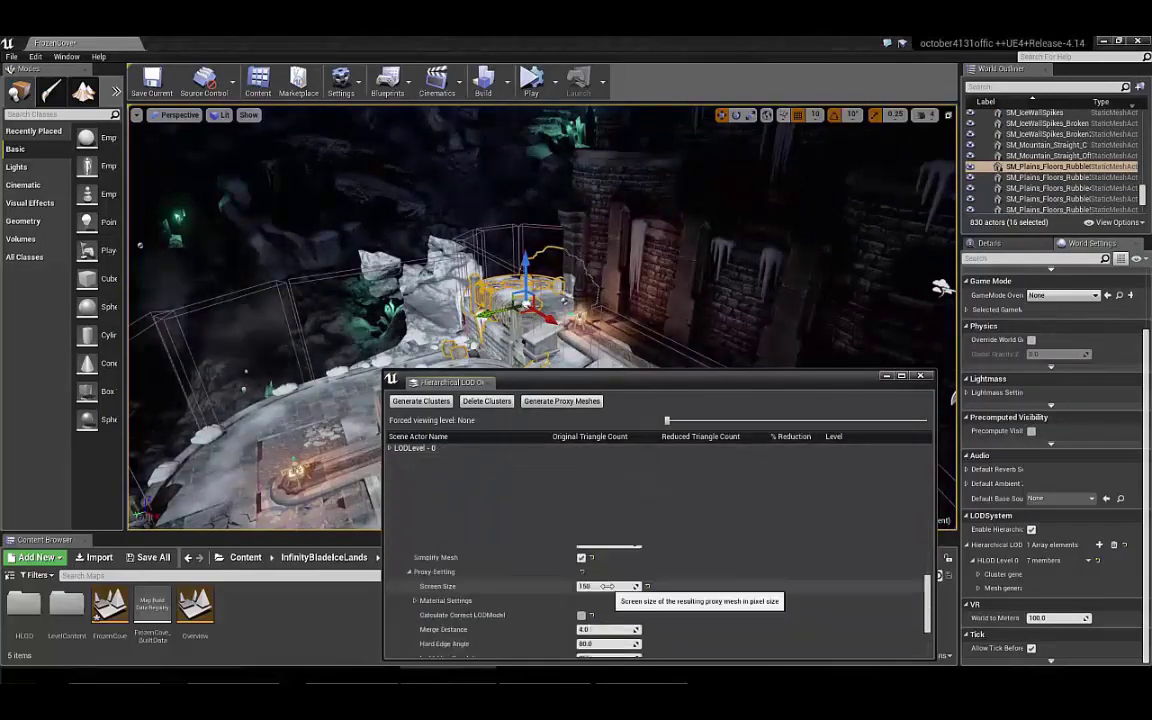